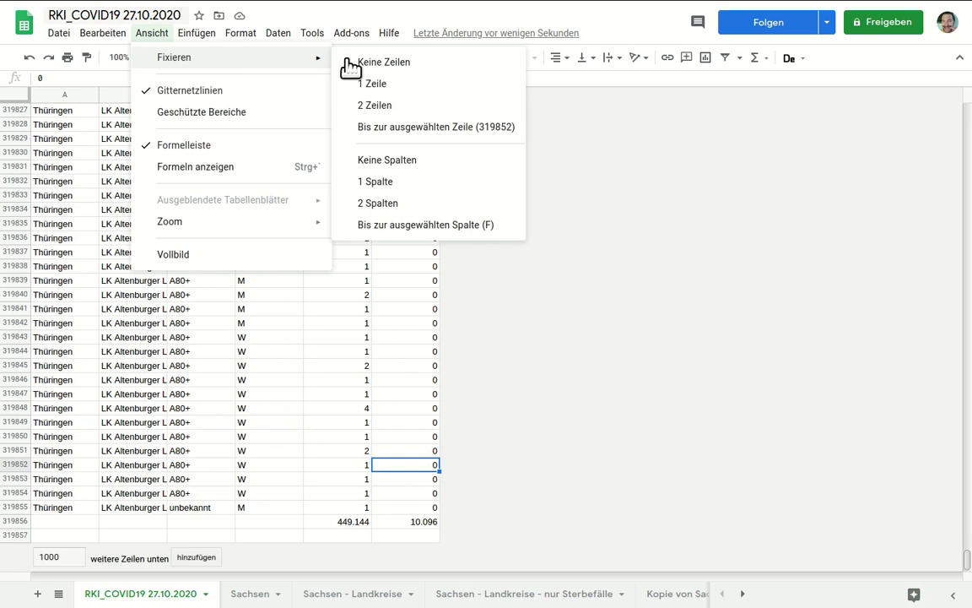
- Freeze the first row of the RKI_COVID19 27.10.2020 sheet and review its column headings from Bundesland to AnzahlTodesfall
click(387, 85)
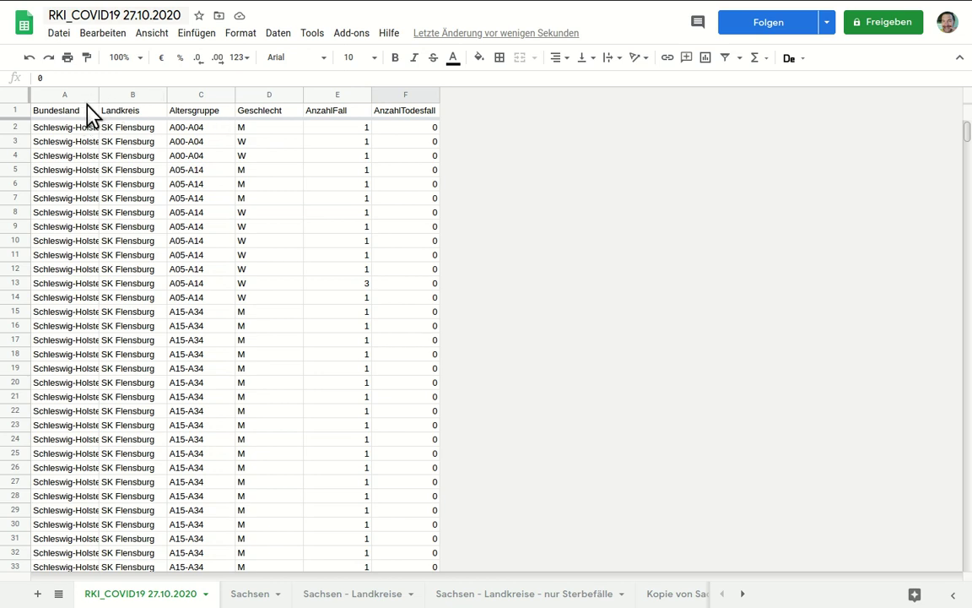
click(58, 116)
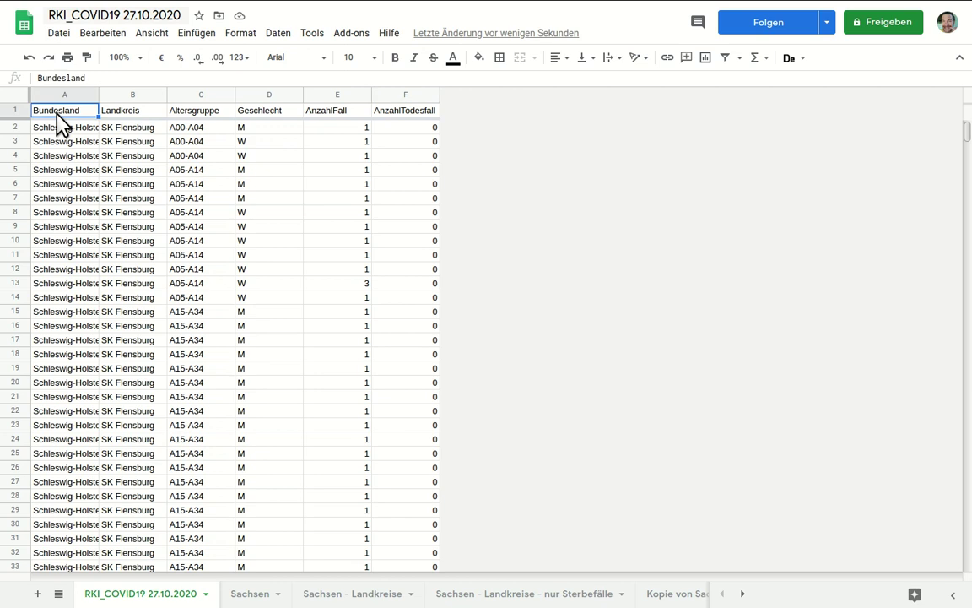
click(113, 119)
click(182, 120)
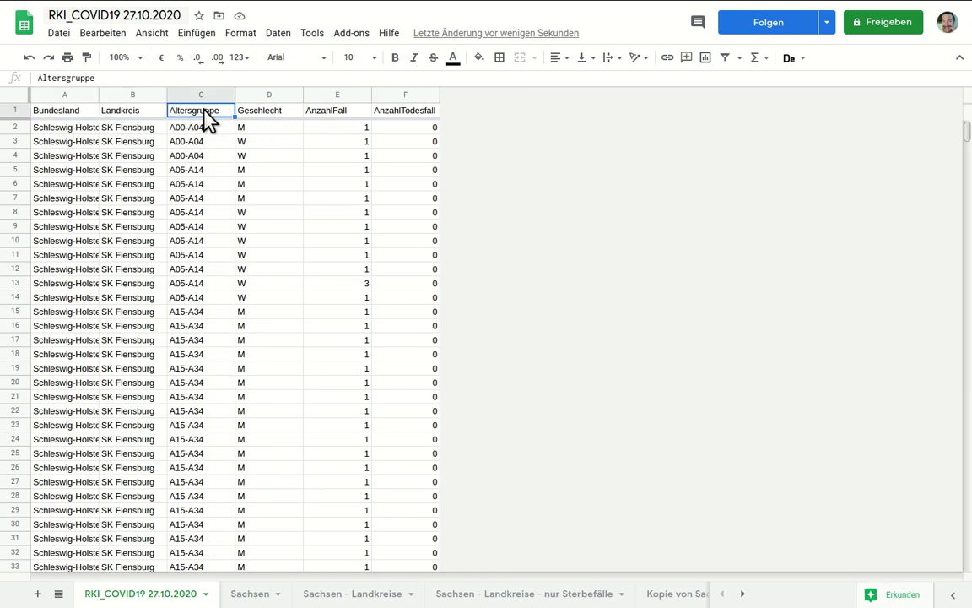
click(246, 118)
click(338, 121)
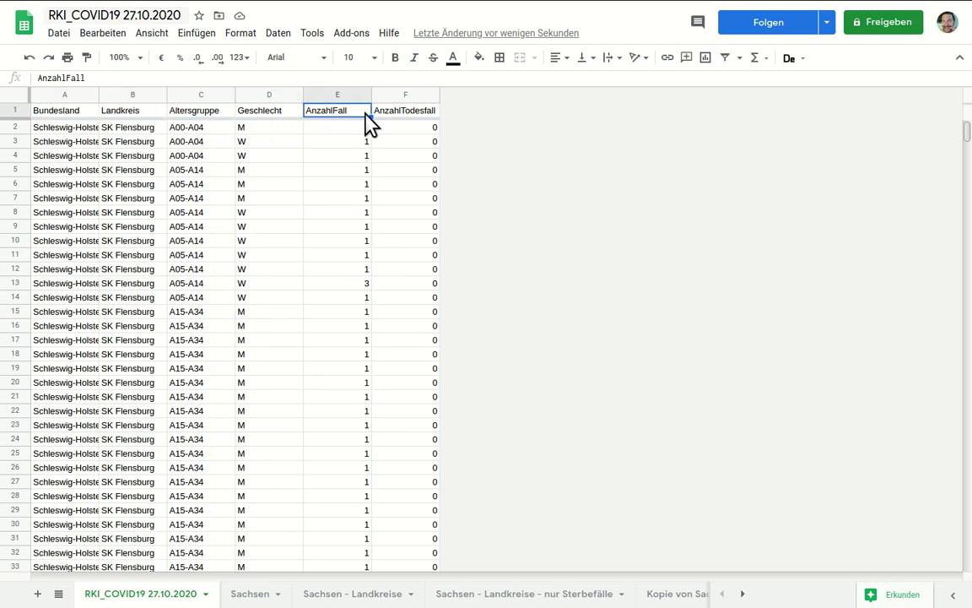
click(406, 123)
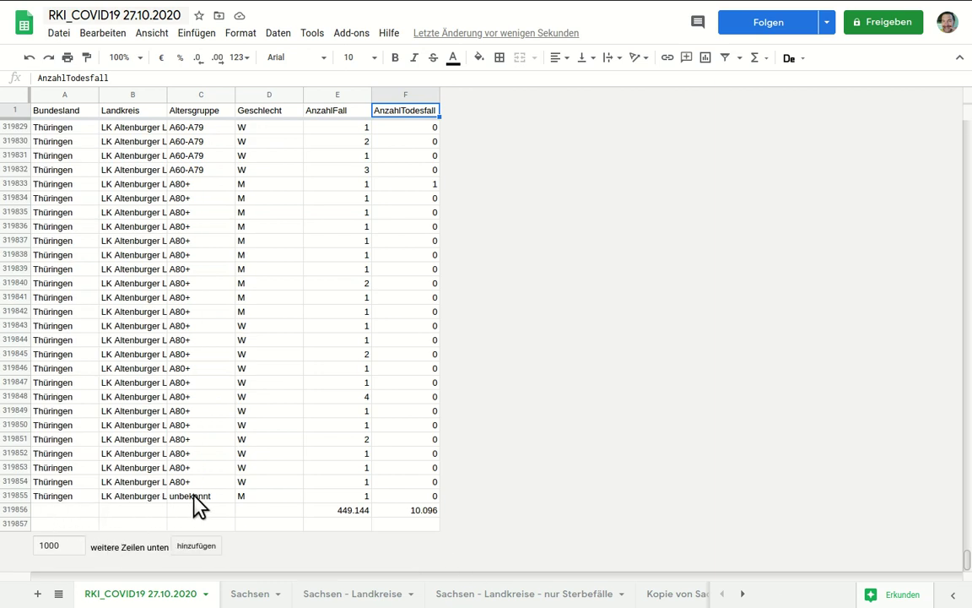
- Examine the last data row and the AnzahlFall and AnzahlTodesfall sum formulas beneath it
click(338, 498)
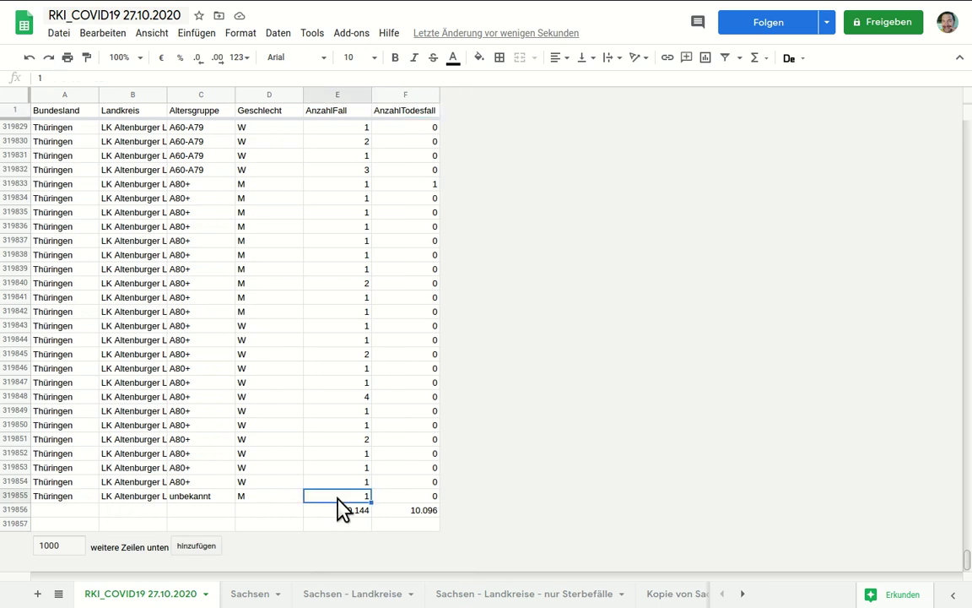
click(399, 499)
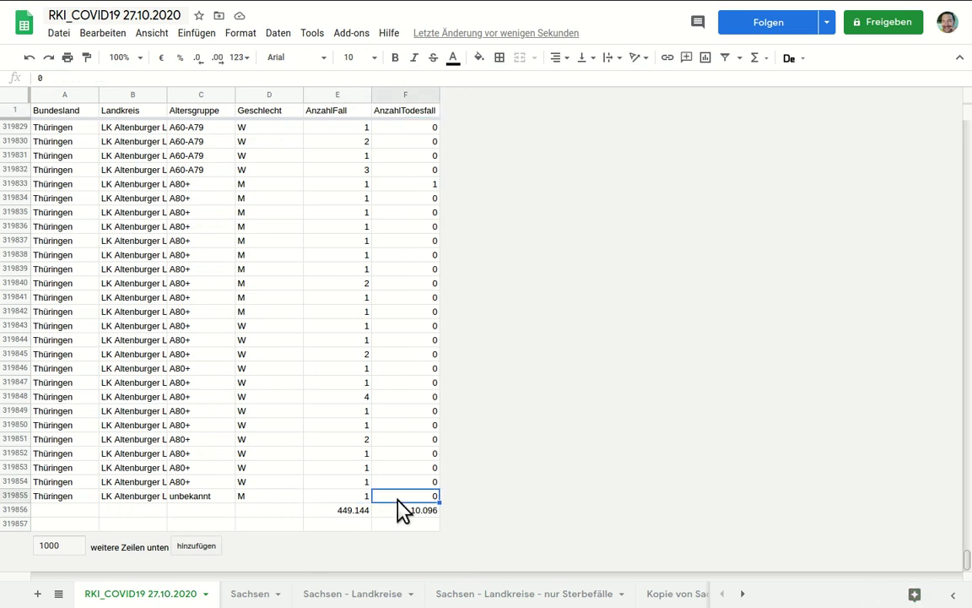
click(342, 510)
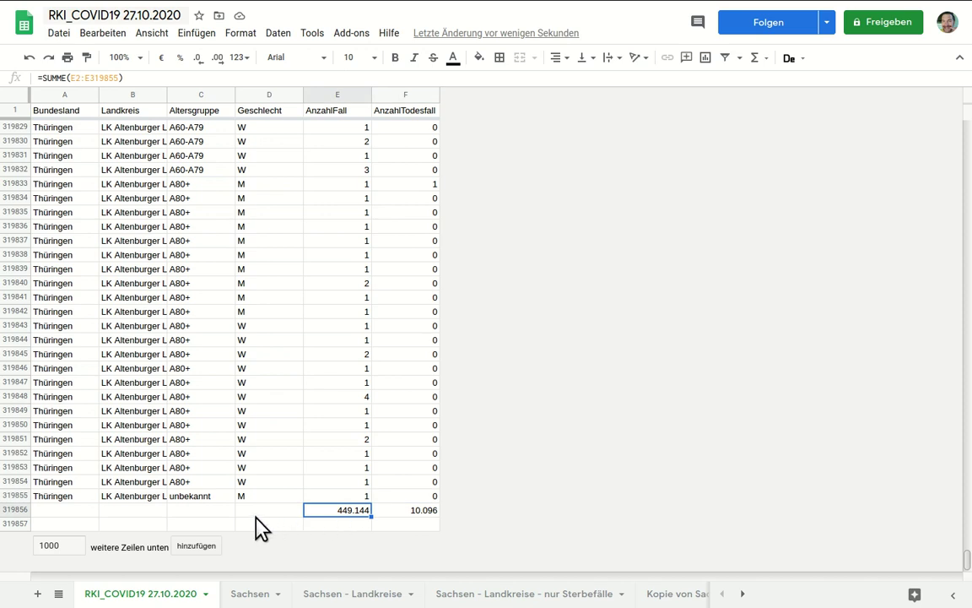
click(393, 512)
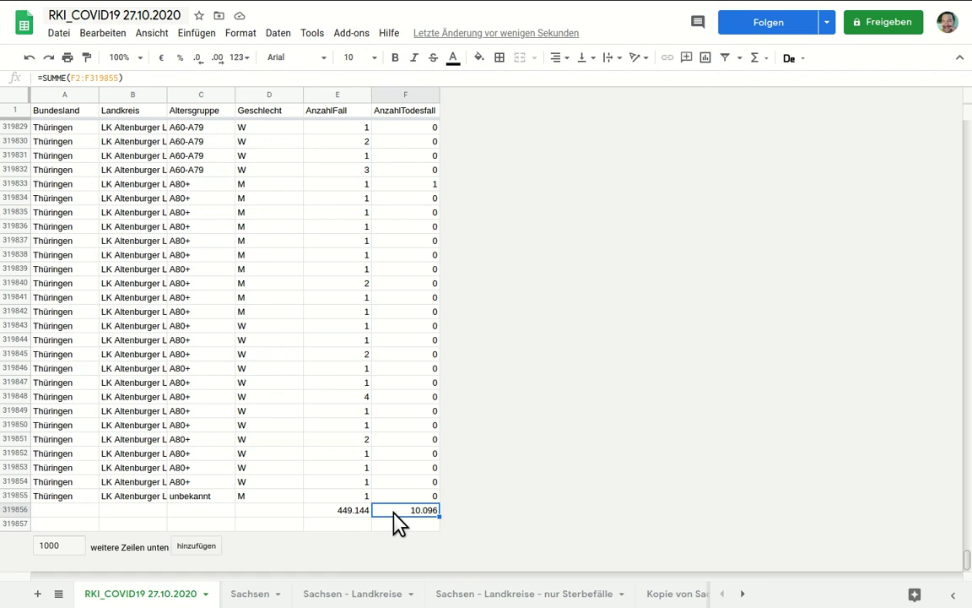
- Freeze the first row of the Sachsen sheet
click(254, 594)
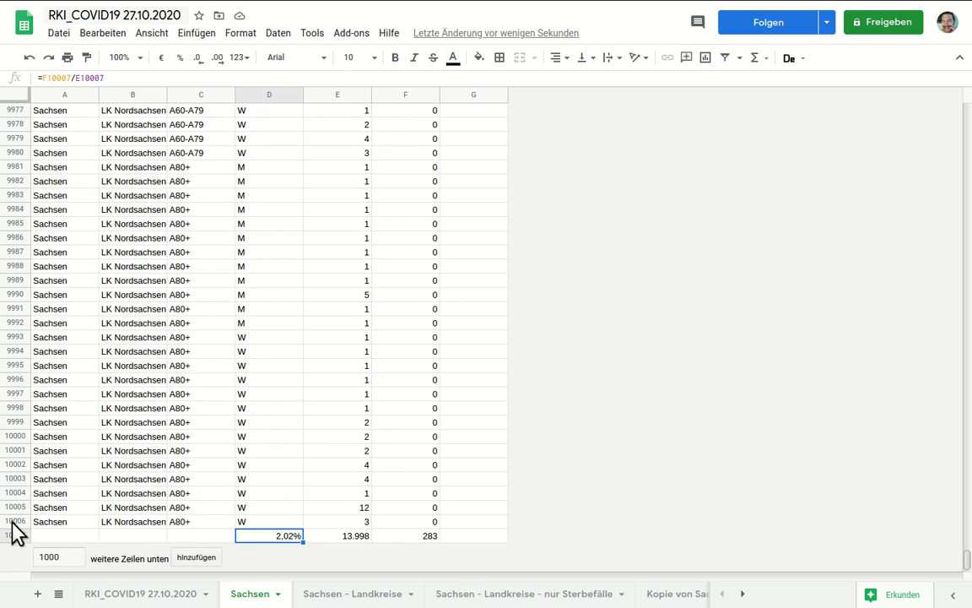
click(348, 537)
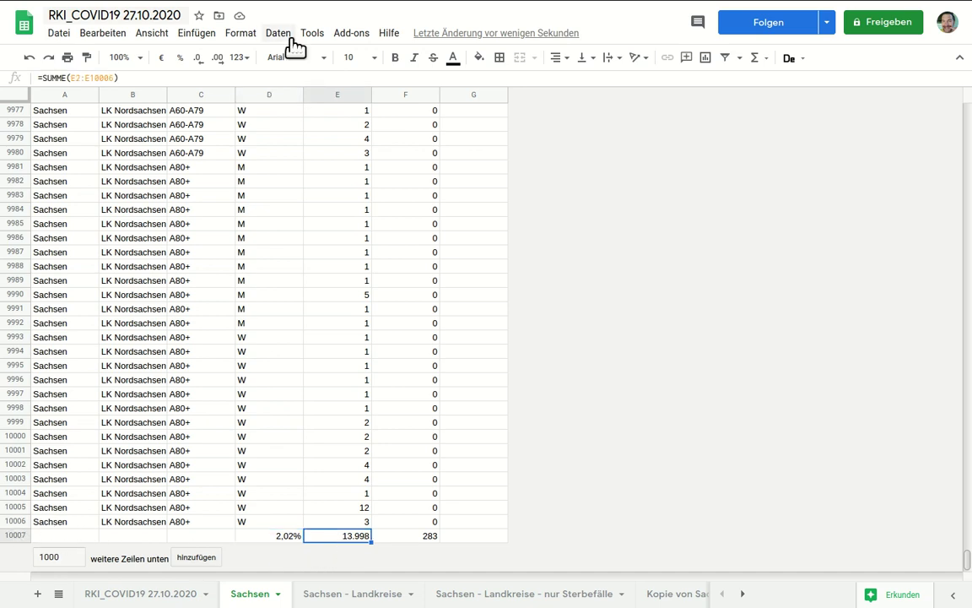
click(203, 34)
mouse_move(161, 35)
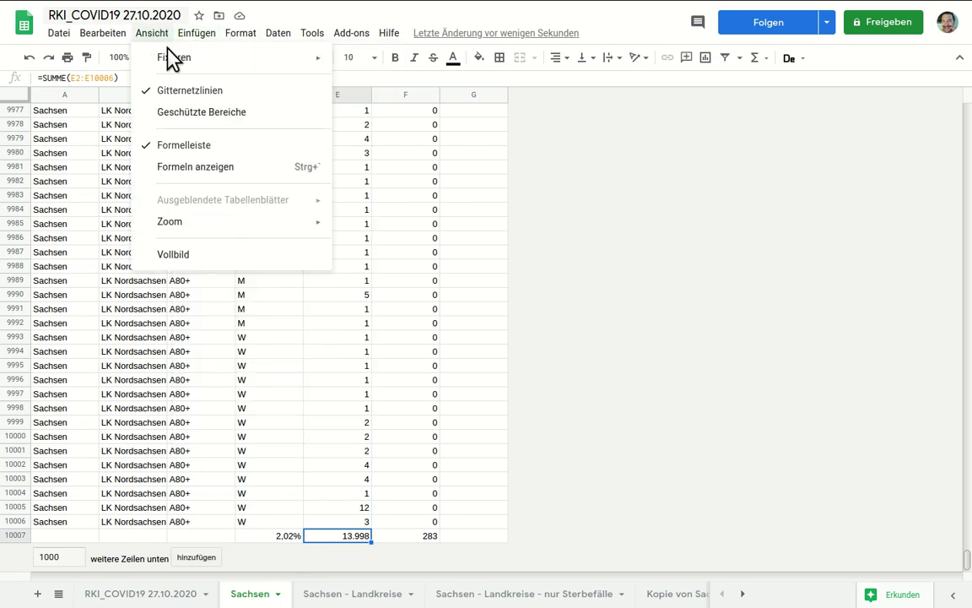
mouse_move(181, 57)
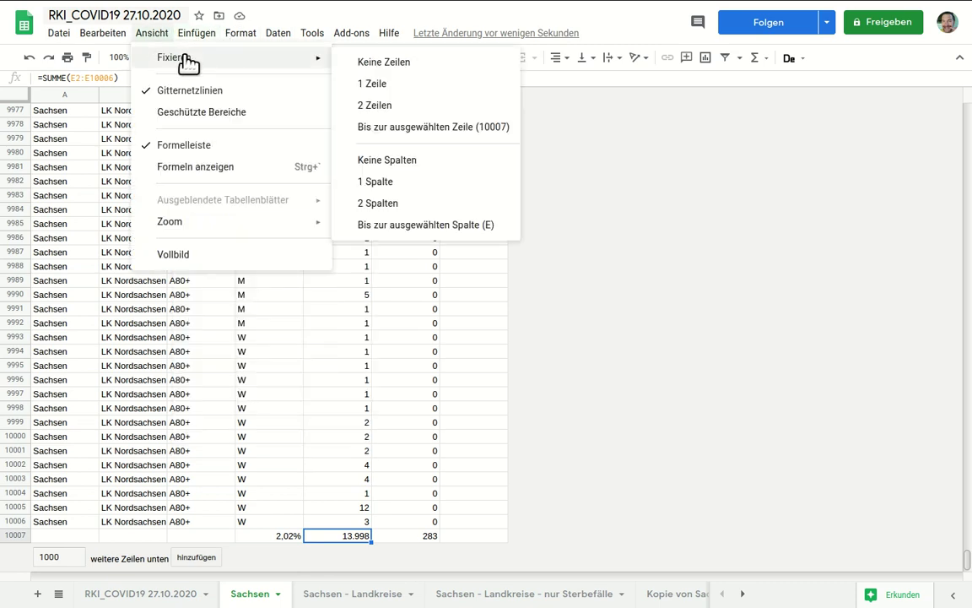
click(386, 84)
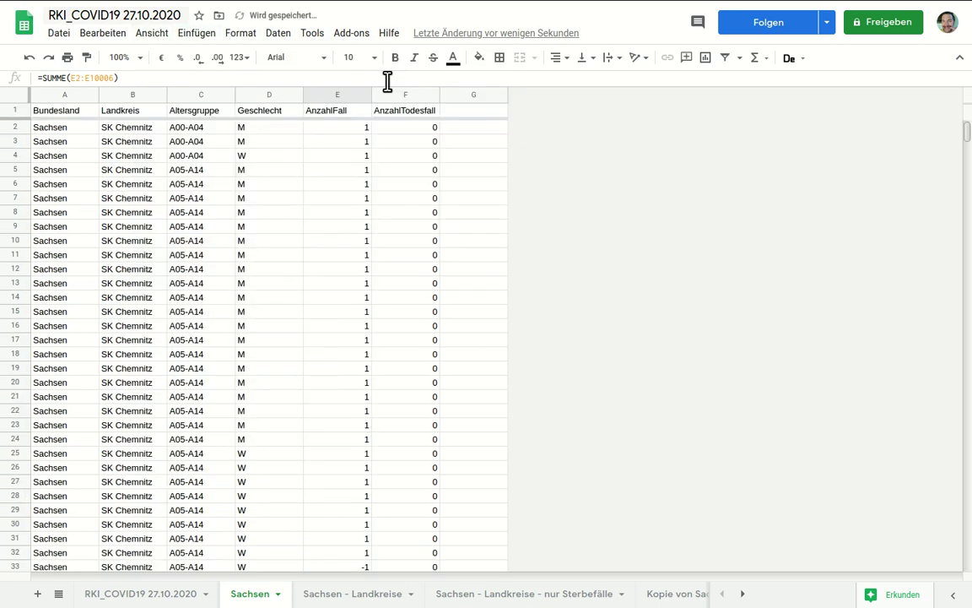
- Examine the case total, death total and deaths-per-case ratio in row 10007 of the Sachsen sheet
click(968, 564)
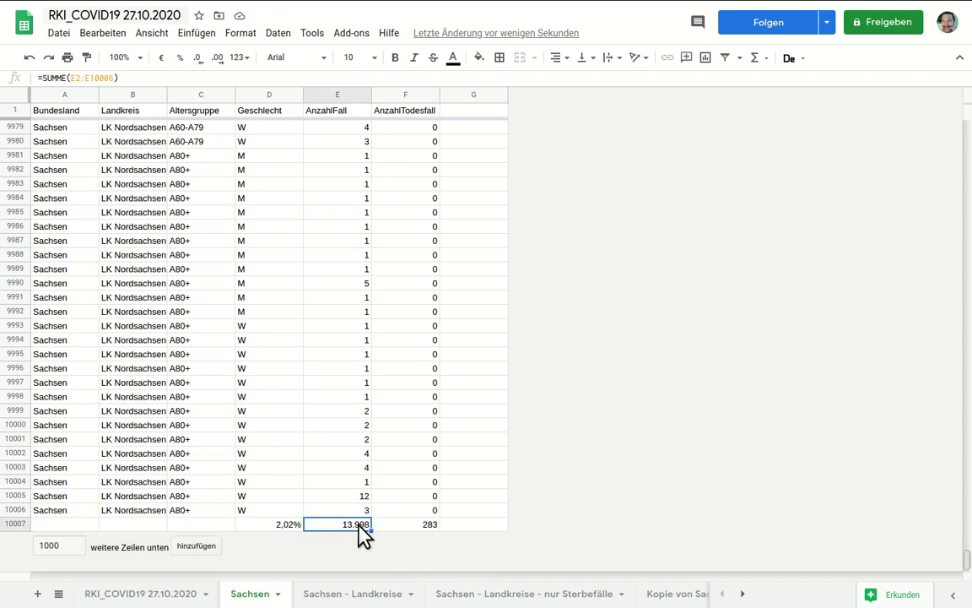
click(425, 527)
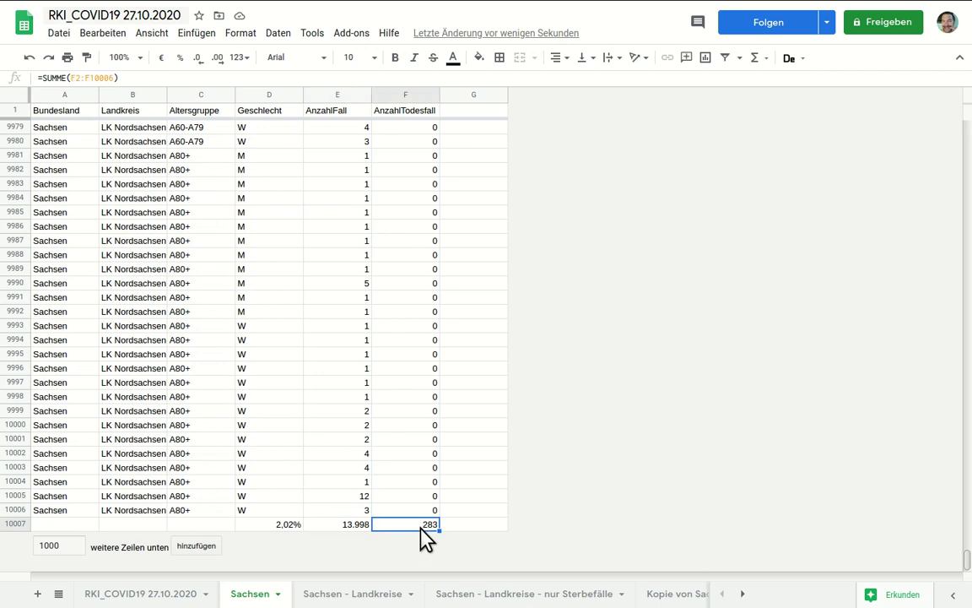
click(276, 523)
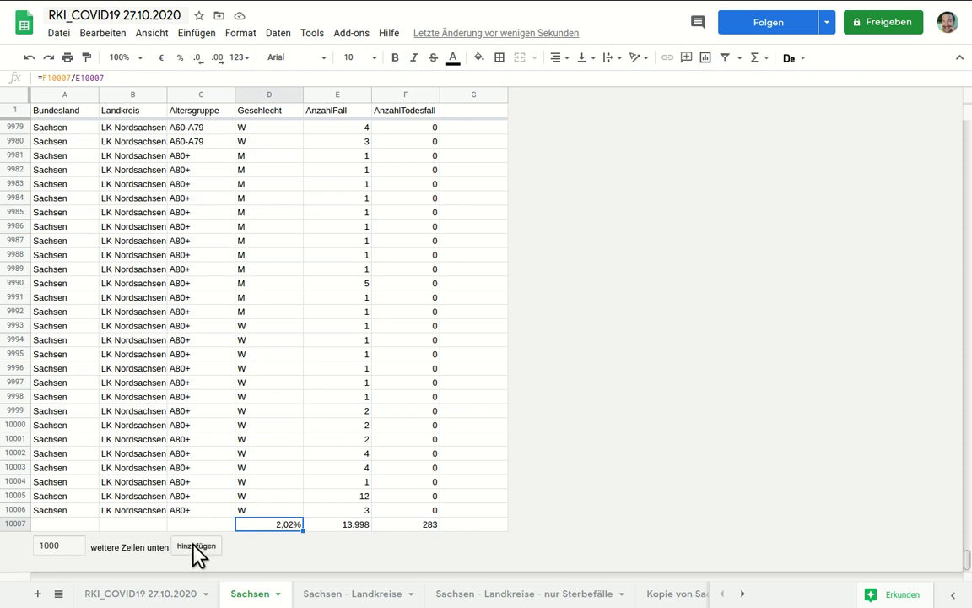
click(340, 523)
click(400, 512)
click(287, 524)
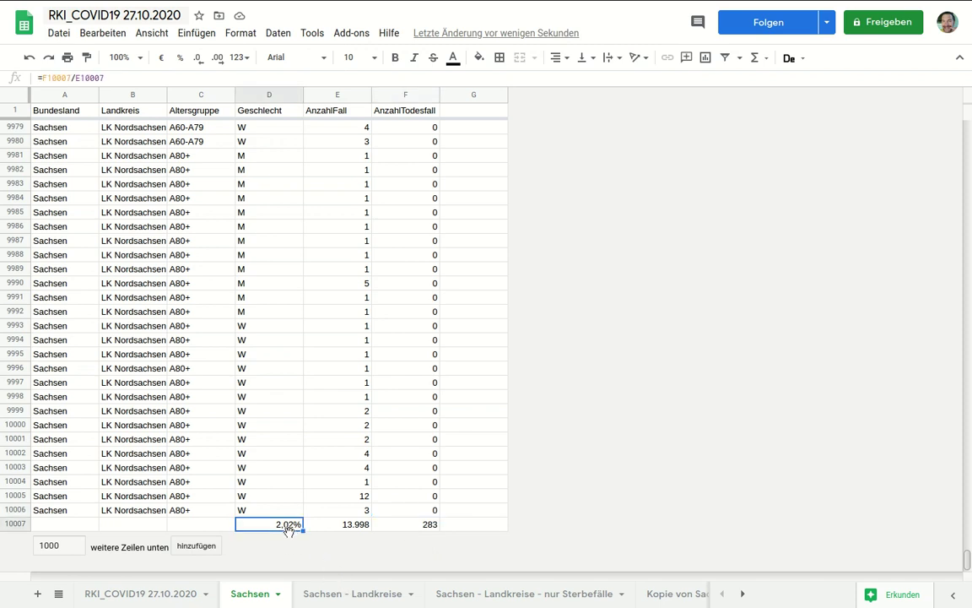
- Examine SK Dresden's case total, death total and death rate in row 1338 of the Sachsen - Landkreise sheet
click(332, 596)
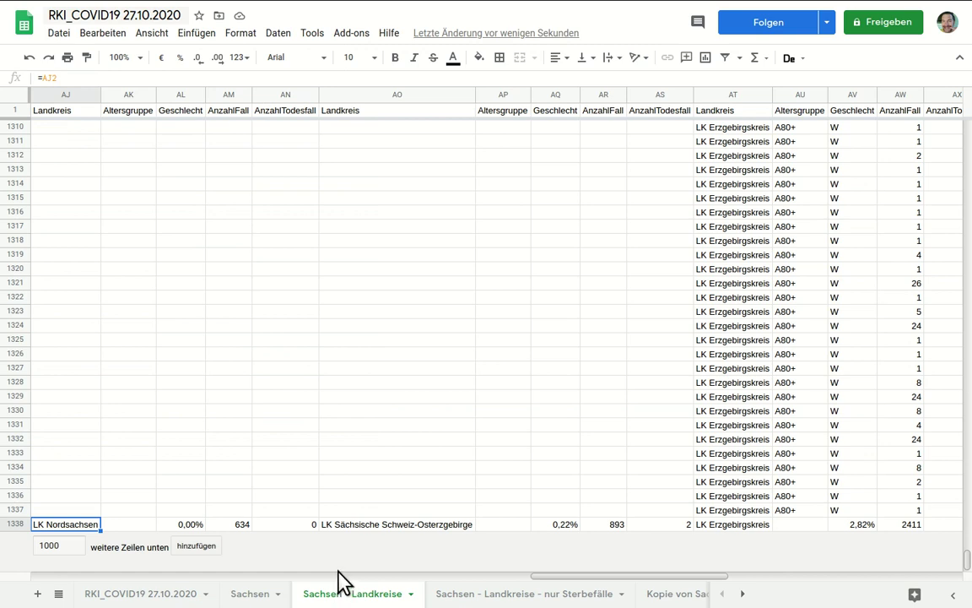
key(Home)
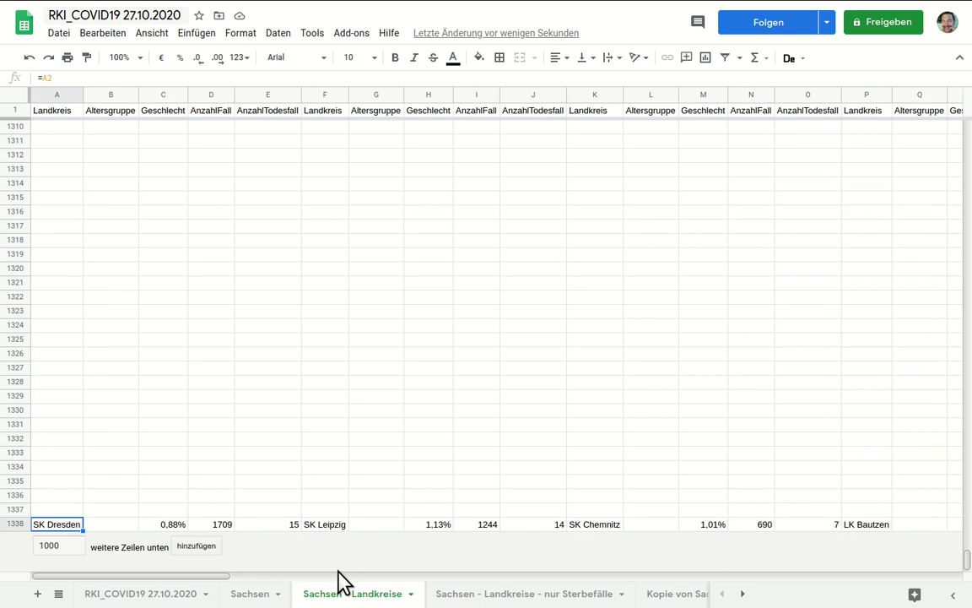
key(Right)
key(Right)
key(Right)
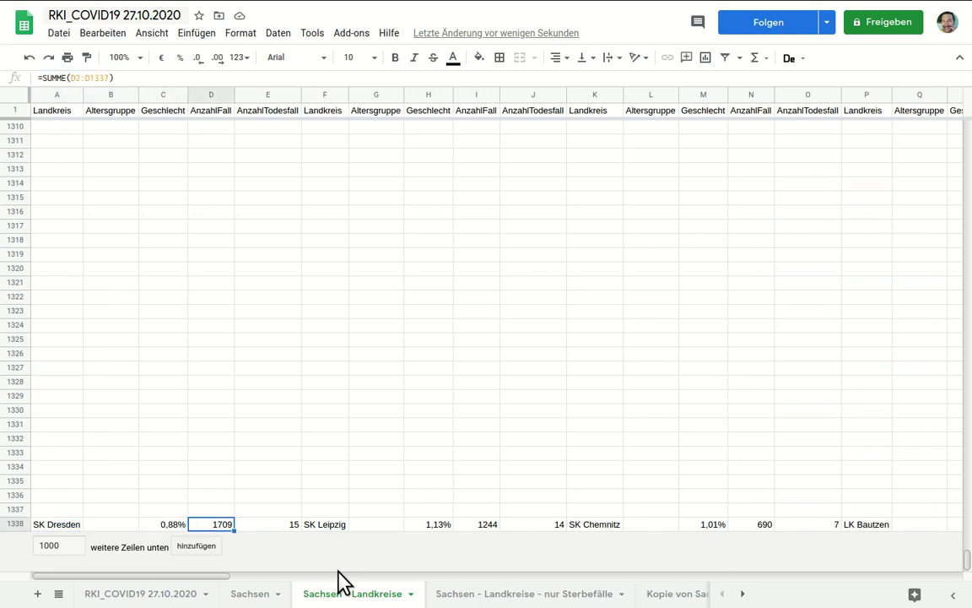
key(Right)
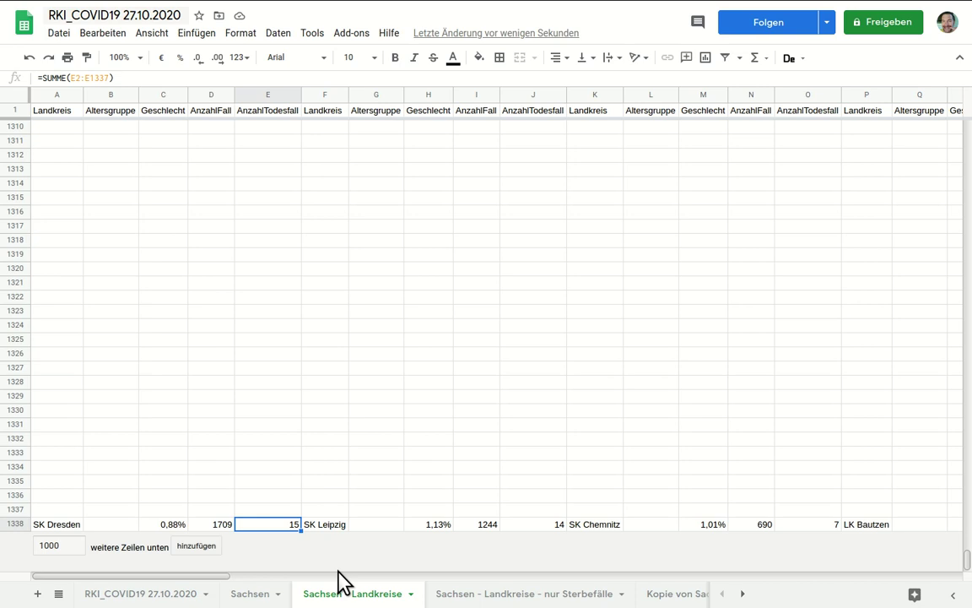
key(Left)
key(Left)
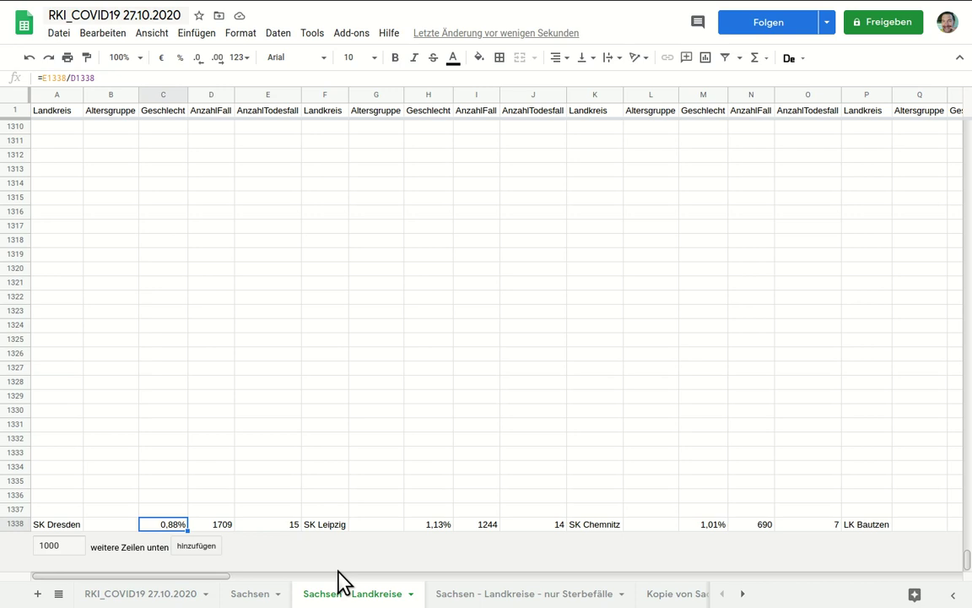
- Check the death rates of SK Leipzig and SK Chemnitz in row 1338
key(Right)
key(Right)
key(Right)
key(Right)
key(Right)
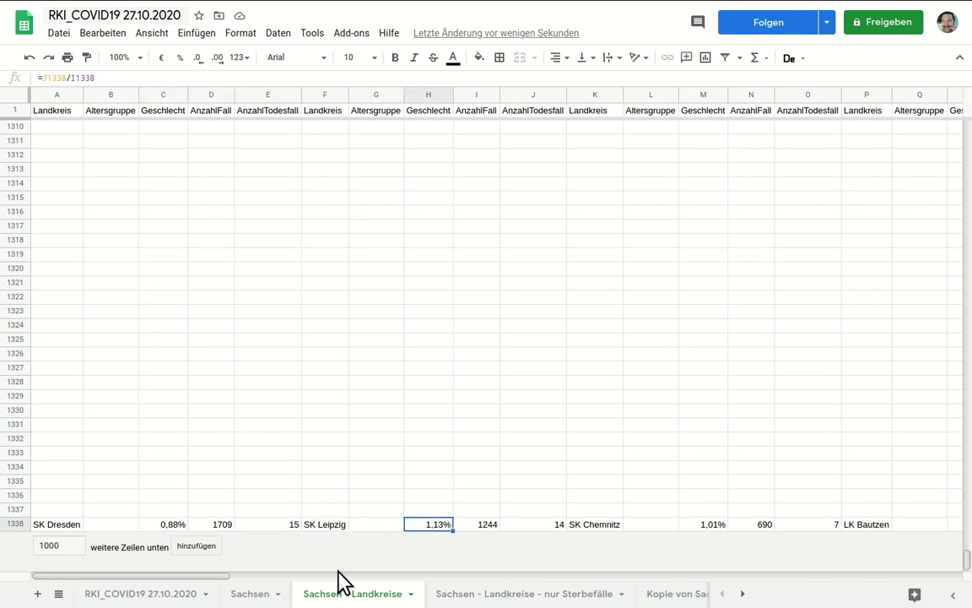
key(Right)
key(Right)
key(Right)
key(Right)
key(Right)
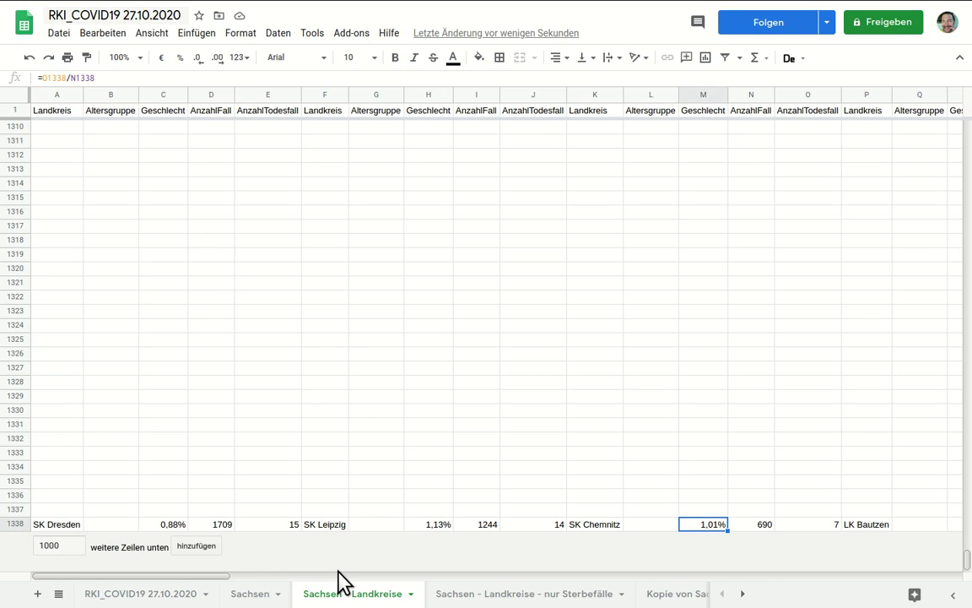
- Check the death rates of LK Bautzen and LK Meißen in row 1338
key(Right)
key(Right)
key(Right)
key(Right)
key(Right)
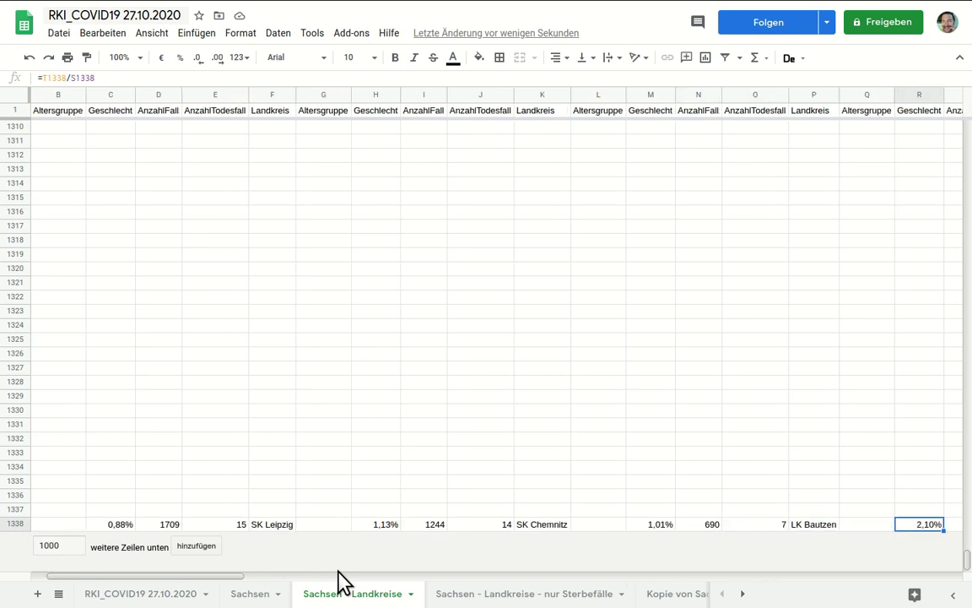
key(Right)
key(Right)
key(Right)
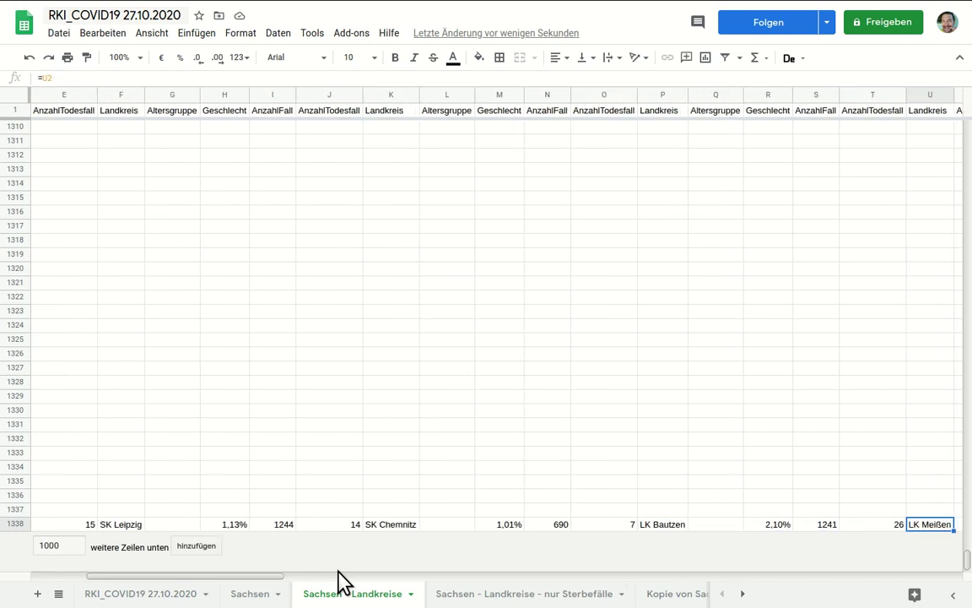
key(Right)
key(Right)
key(Right)
key(Left)
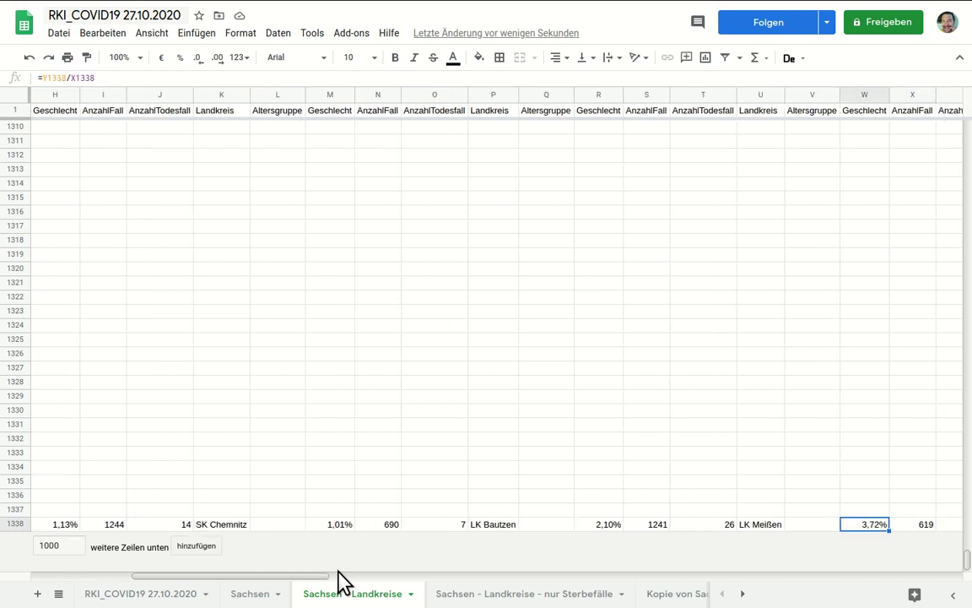
- Check the death rates of LK Görlitz and LK Leipzig in row 1338
key(Right)
key(Right)
key(Right)
key(Right)
key(Right)
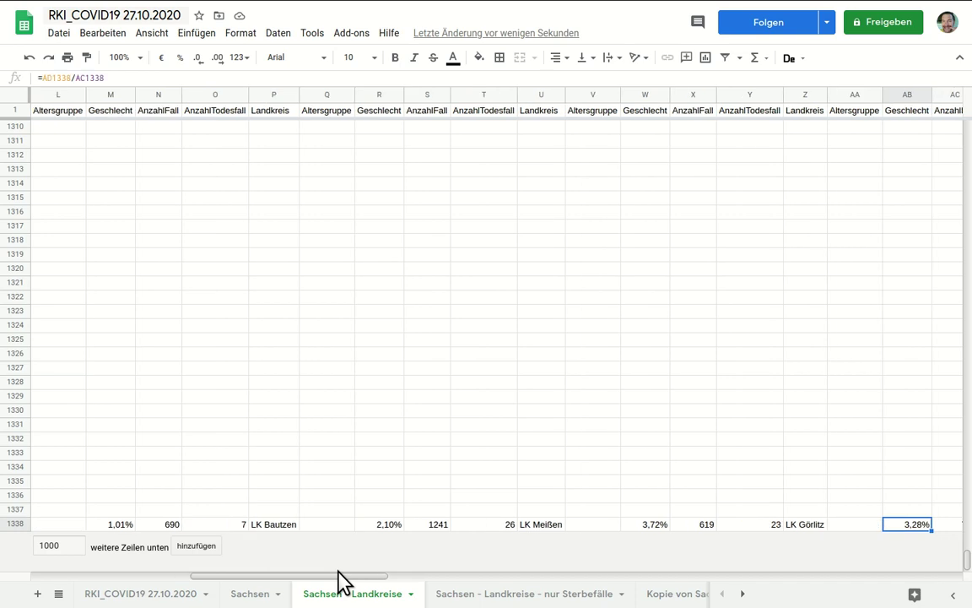
key(Right)
key(Left)
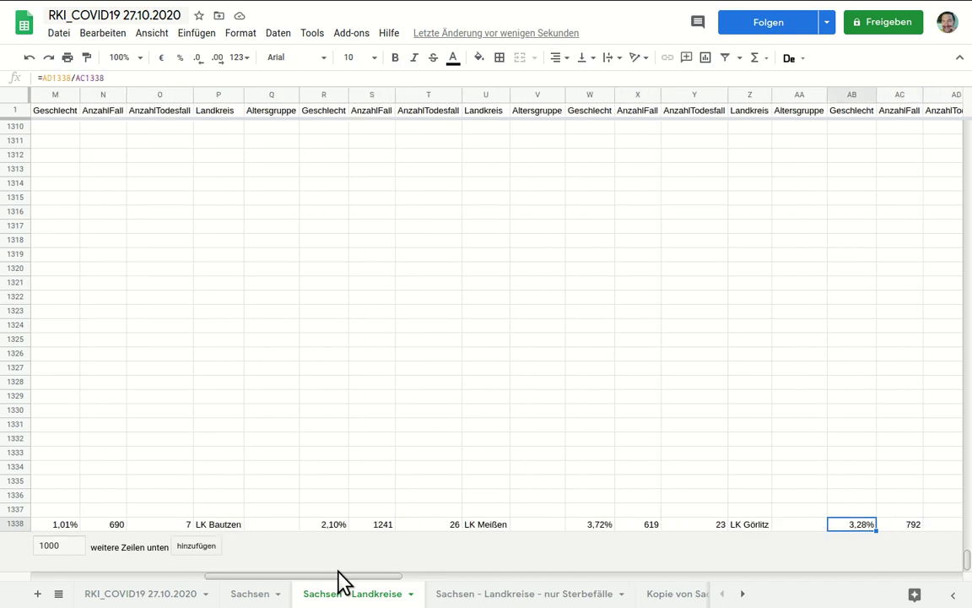
key(Right)
key(Right)
key(Right)
key(Right)
key(Right)
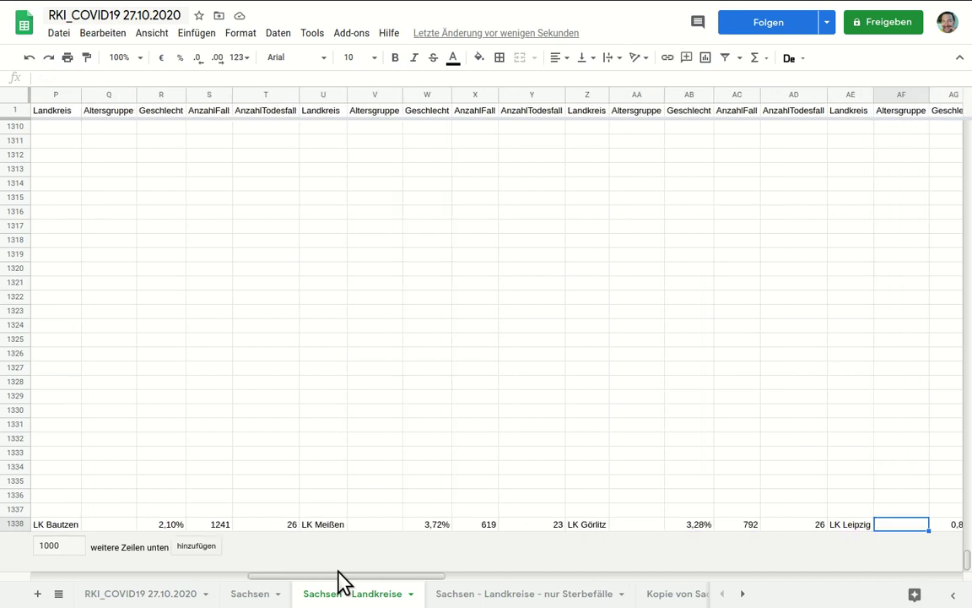
key(Right)
key(Left)
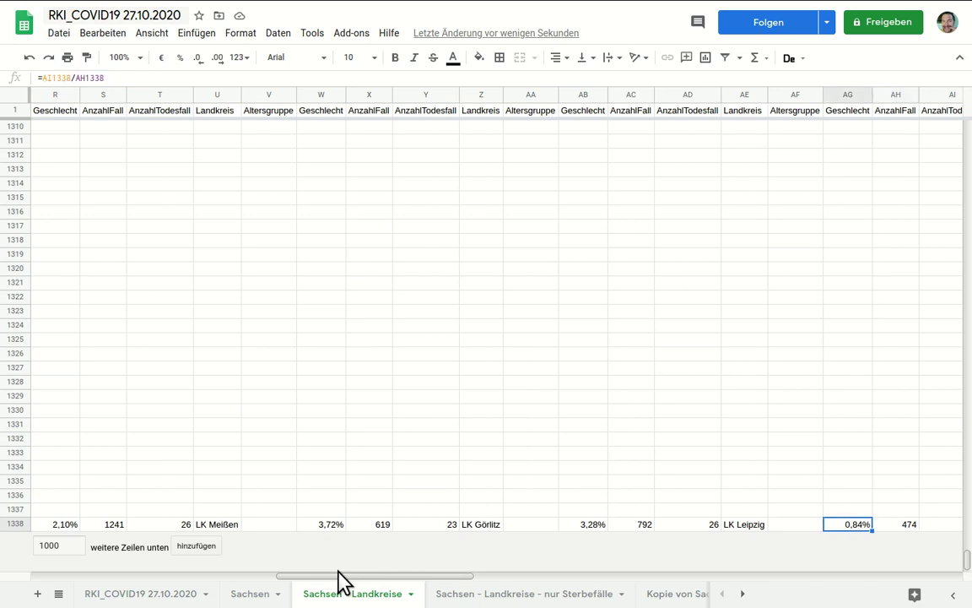
- Fill LK Nordsachsen's death rate cell AL1338 with yellow
key(Right)
key(Right)
key(Right)
key(Right)
key(Right)
key(Right)
key(Right)
key(Left)
key(Left)
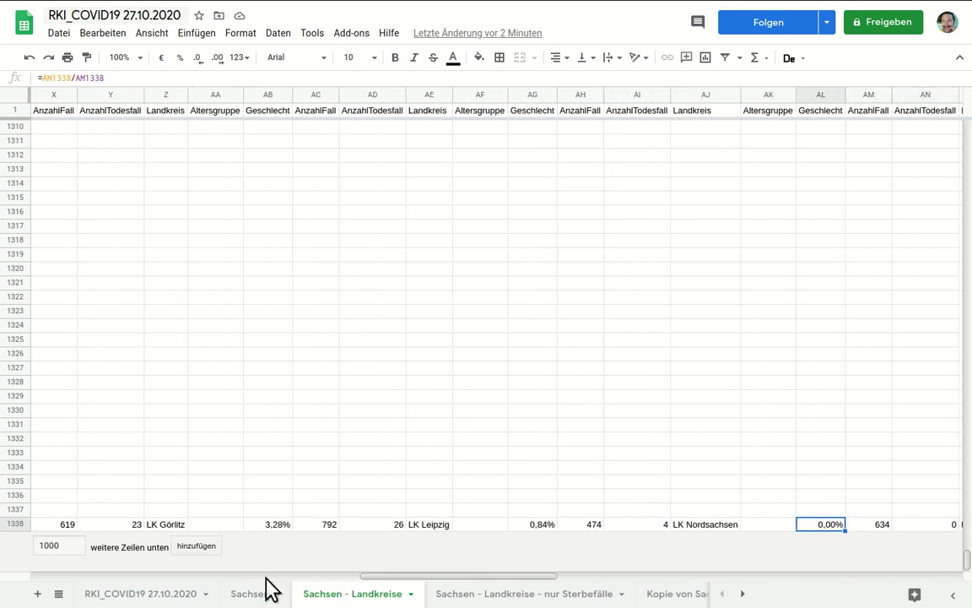
click(479, 59)
click(529, 122)
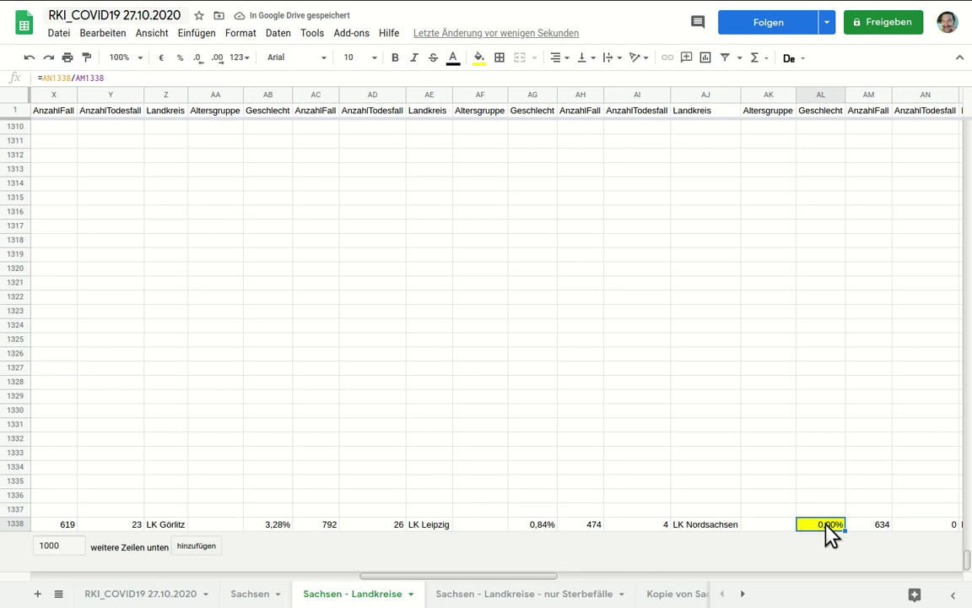
key(Right)
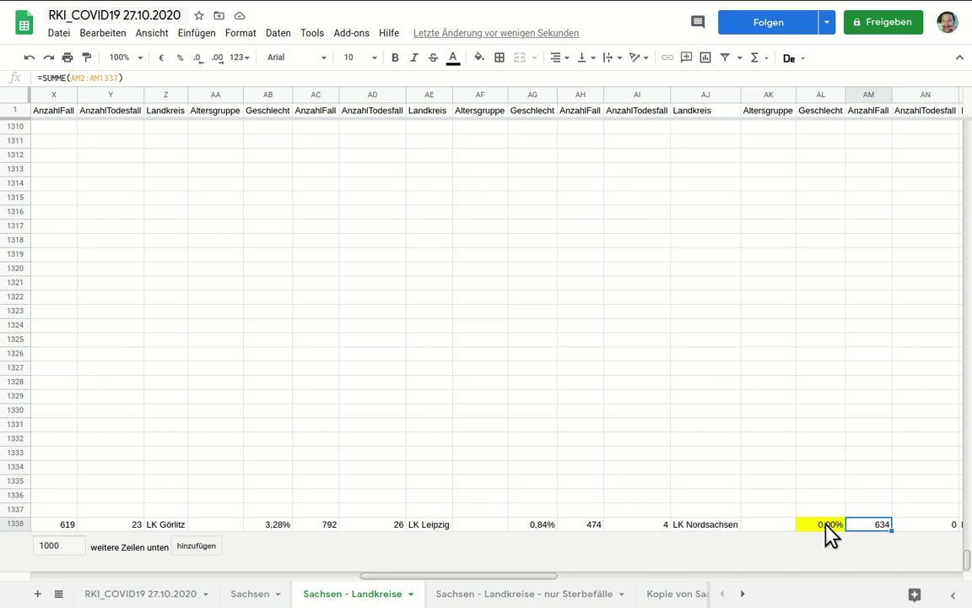
- Check the case total, death total and death rate of LK Sächsische Schweiz-Osterzgebirge in row 1338
key(Right)
key(Right)
key(Right)
key(Right)
key(Right)
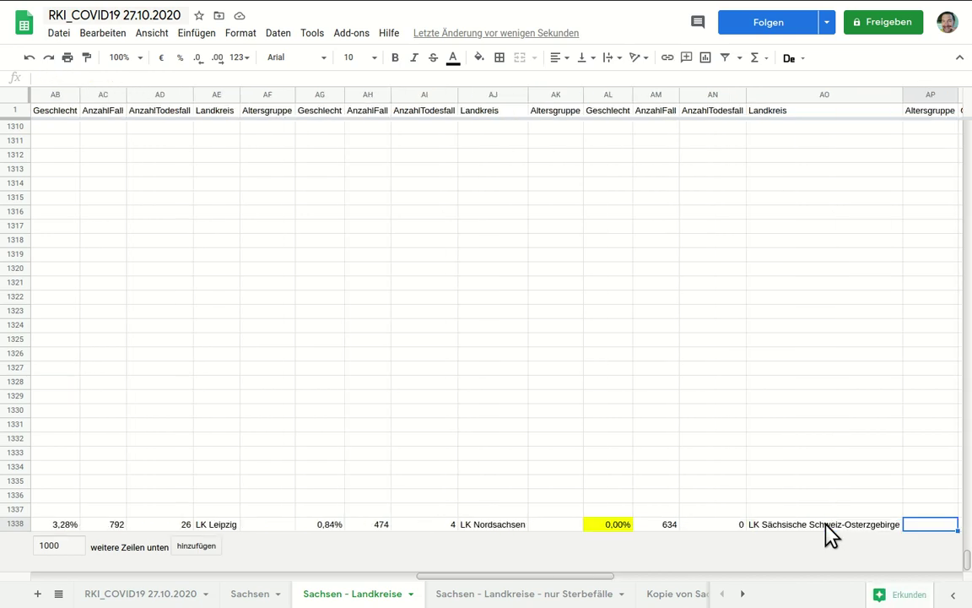
key(Right)
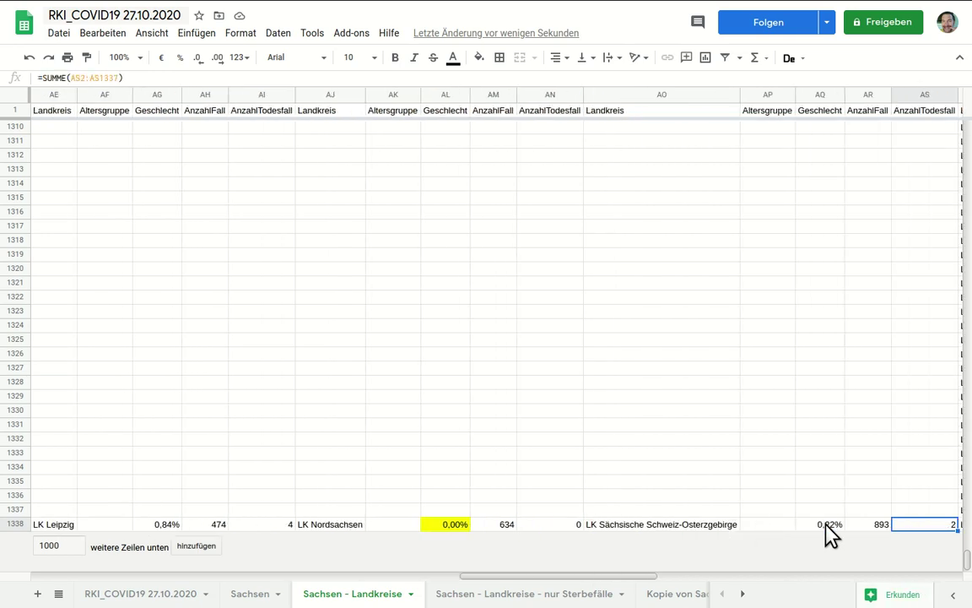
key(Left)
key(Left)
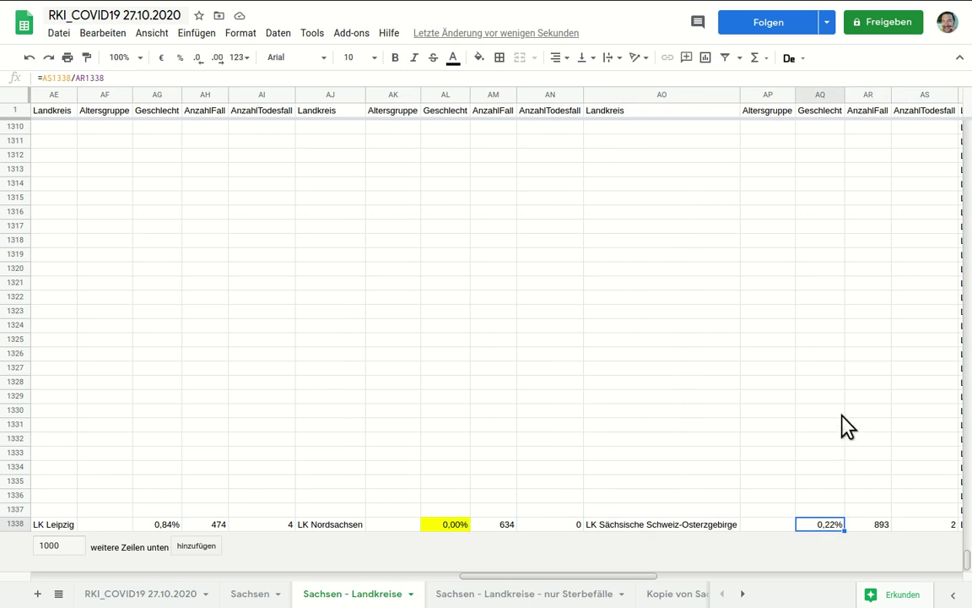
- Check LK Erzgebirgskreis's death rate in row 1338 against its case and death totals
key(Right)
key(Right)
key(Right)
key(Right)
key(Right)
key(Right)
key(Right)
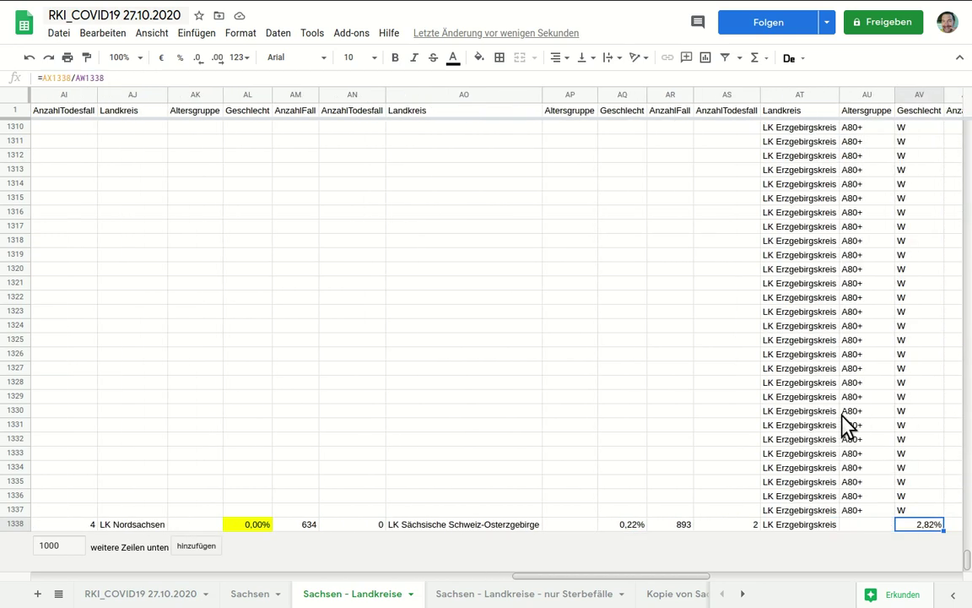
key(Right)
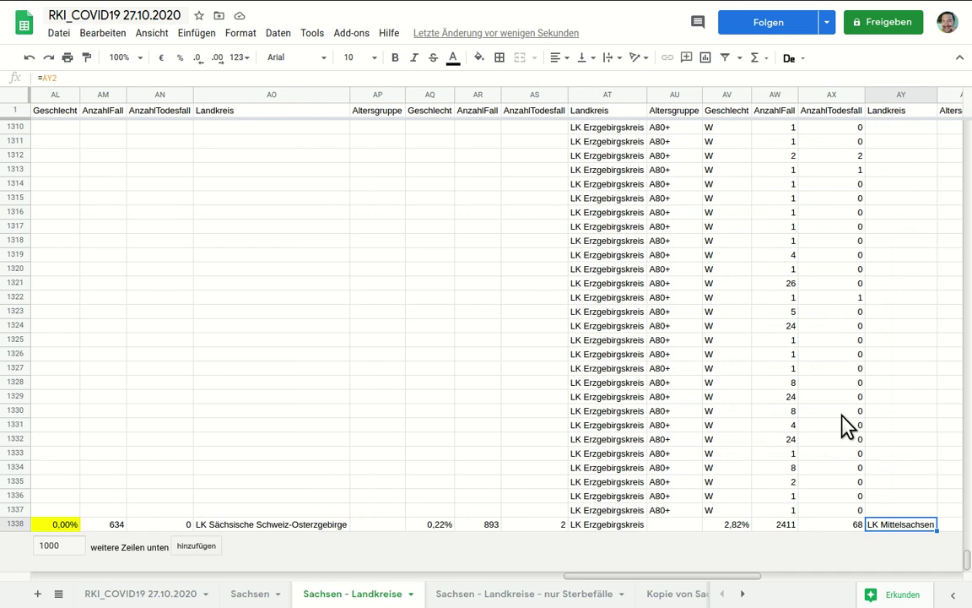
key(Left)
key(Left)
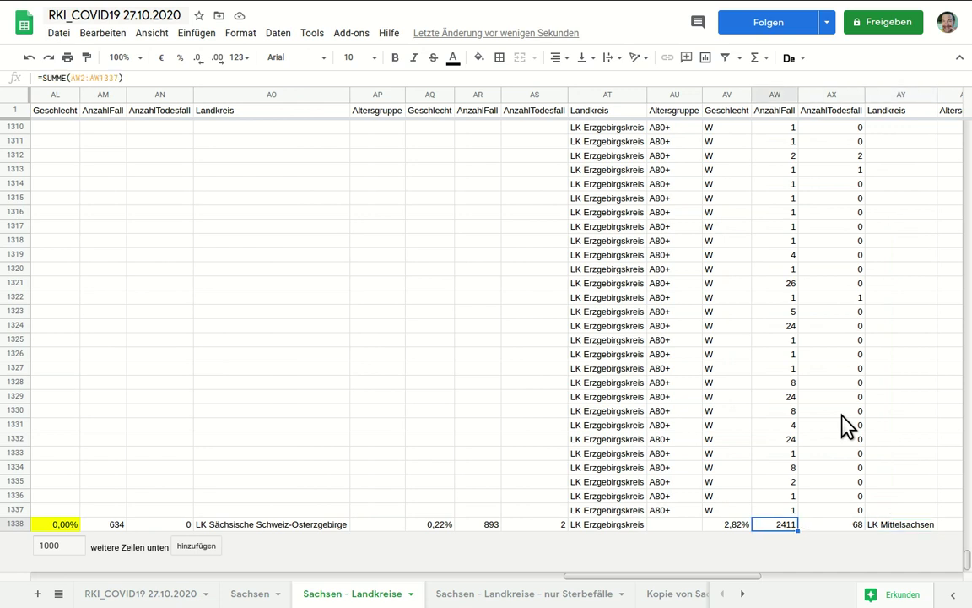
key(Right)
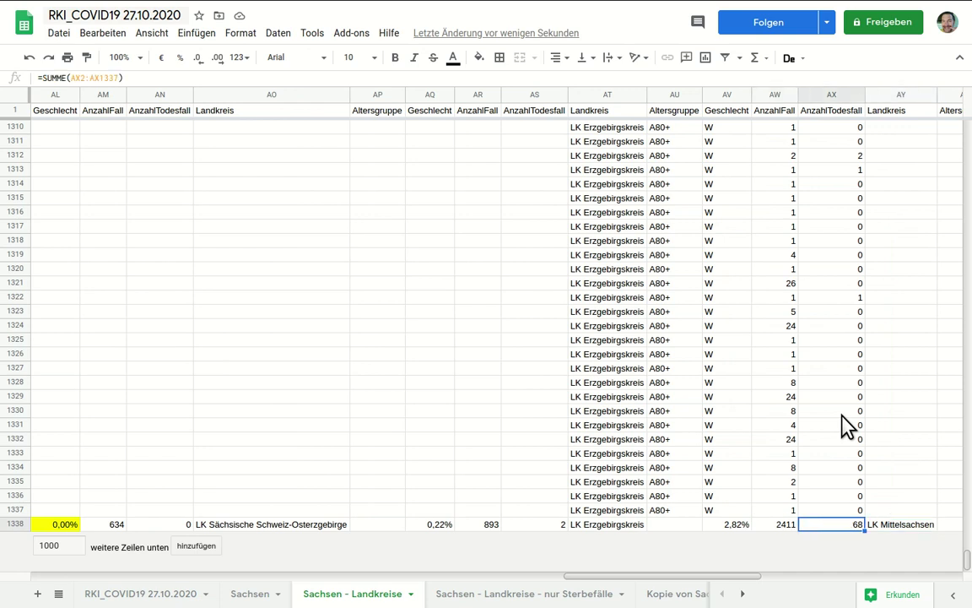
key(Left)
key(Left)
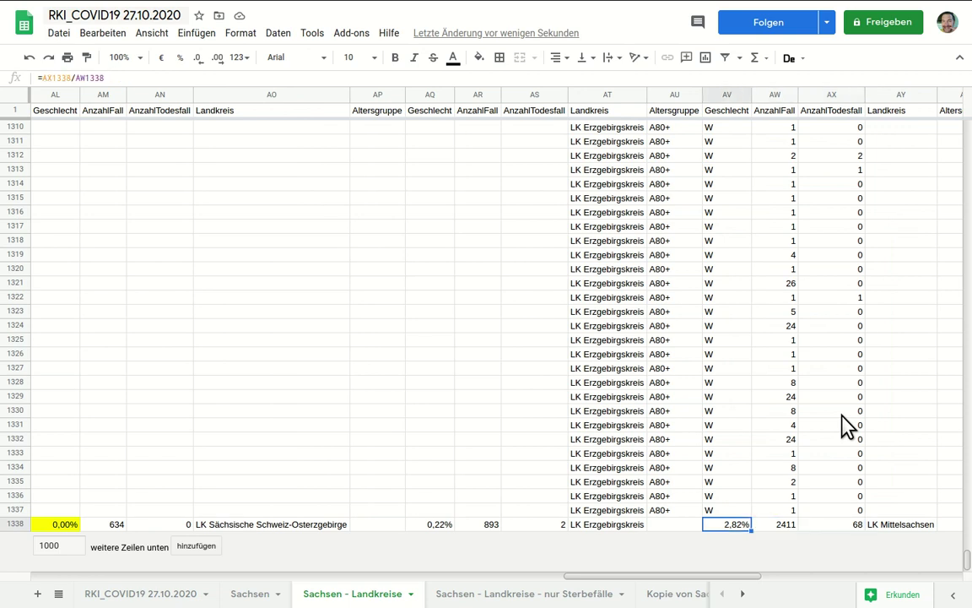
- Check the death rates of LK Mittelsachsen and LK Vogtlandkreis in row 1338
key(Right)
key(Right)
key(Right)
key(Right)
key(Right)
key(Right)
key(Left)
key(Right)
key(Right)
key(Right)
key(Right)
key(Right)
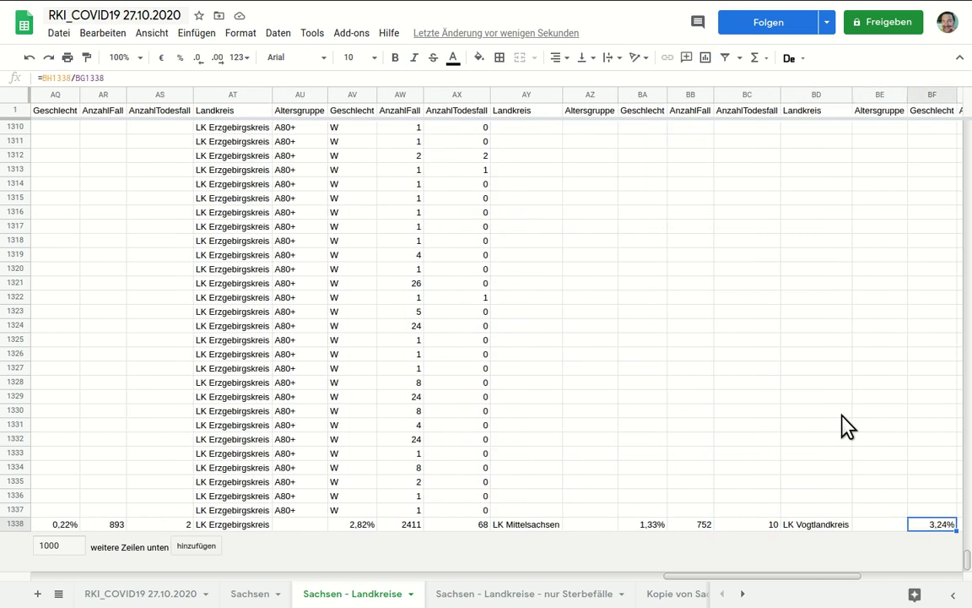
- Check LK Zwickau's death rate in row 1338 against its case and death totals
key(Right)
key(Right)
key(Right)
key(Right)
key(Right)
key(Right)
key(Right)
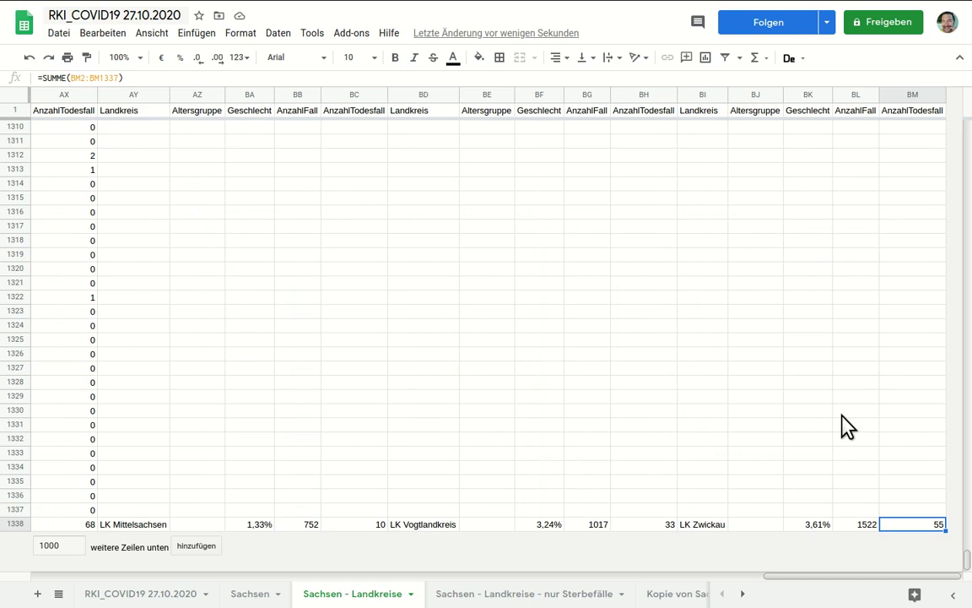
key(Left)
key(Left)
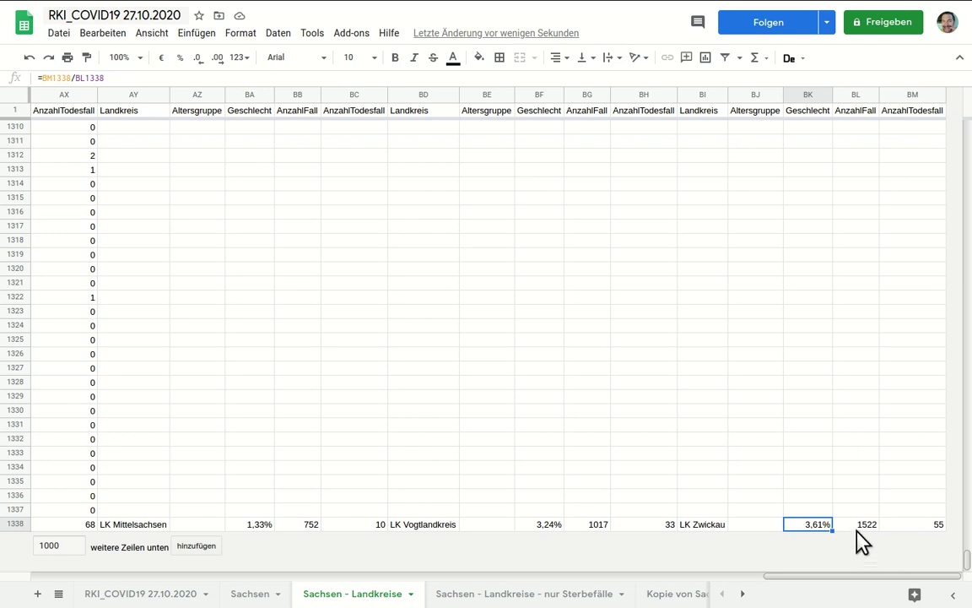
key(Right)
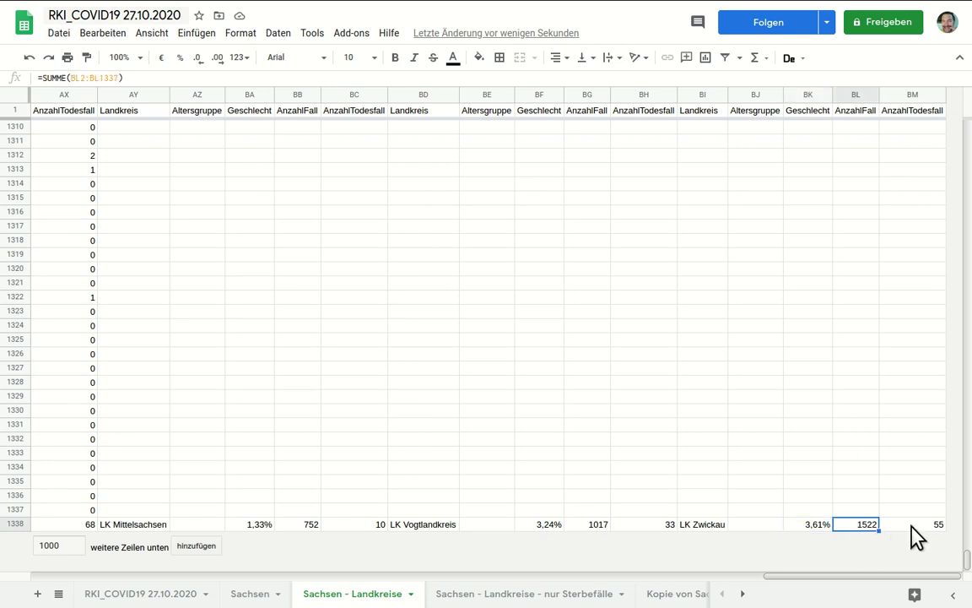
key(Right)
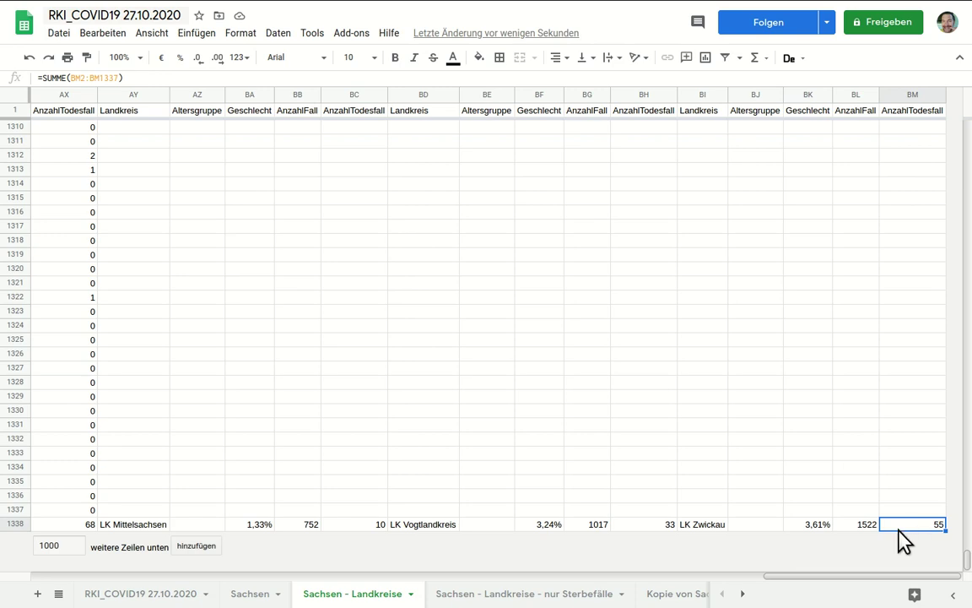
- Open the sheet "Sachsen - Landkreise - nur Sterbefälle" and go to SK Dresden's first record in A2
click(506, 594)
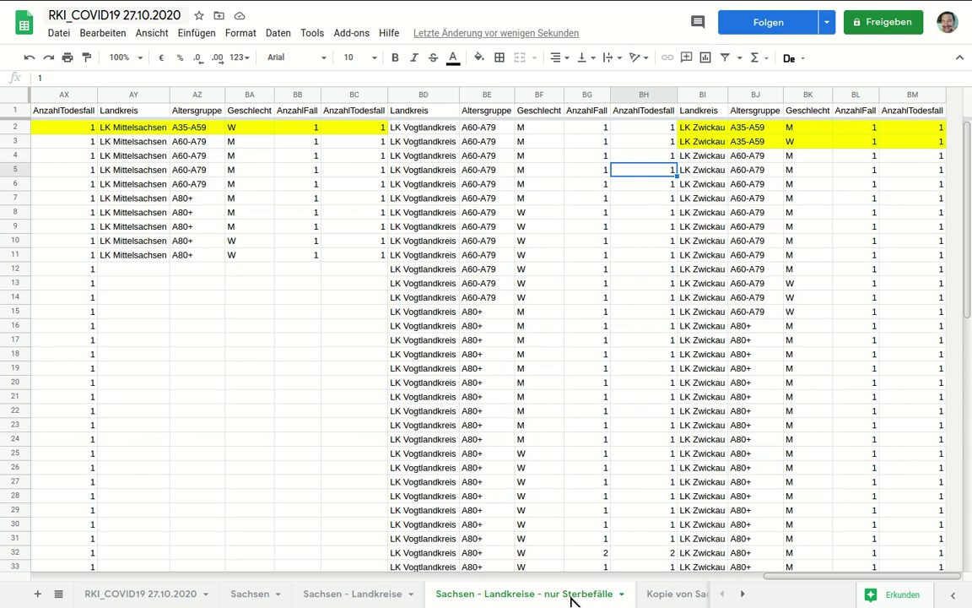
click(281, 186)
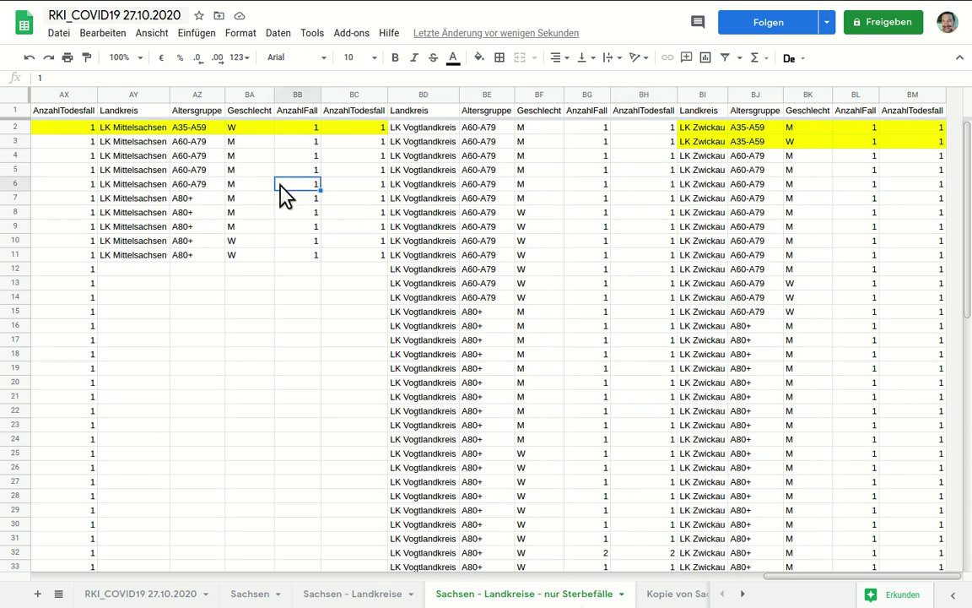
key(Home)
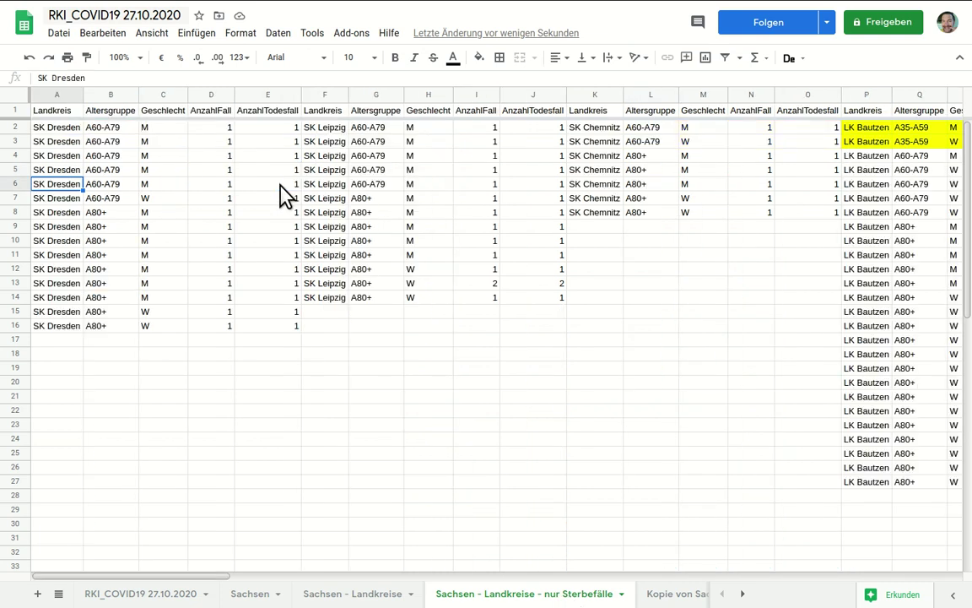
key(Up)
key(Up)
key(Up)
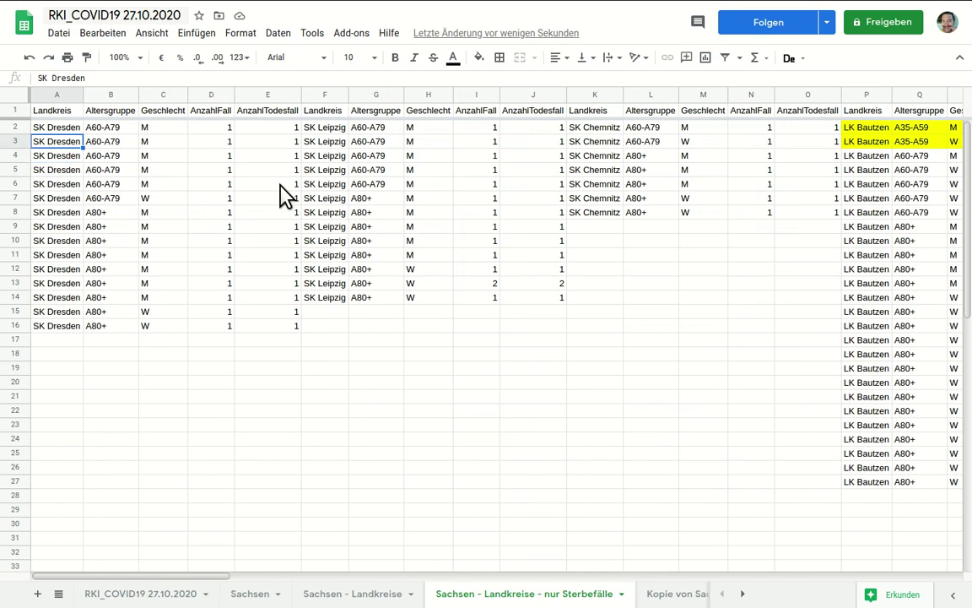
key(Up)
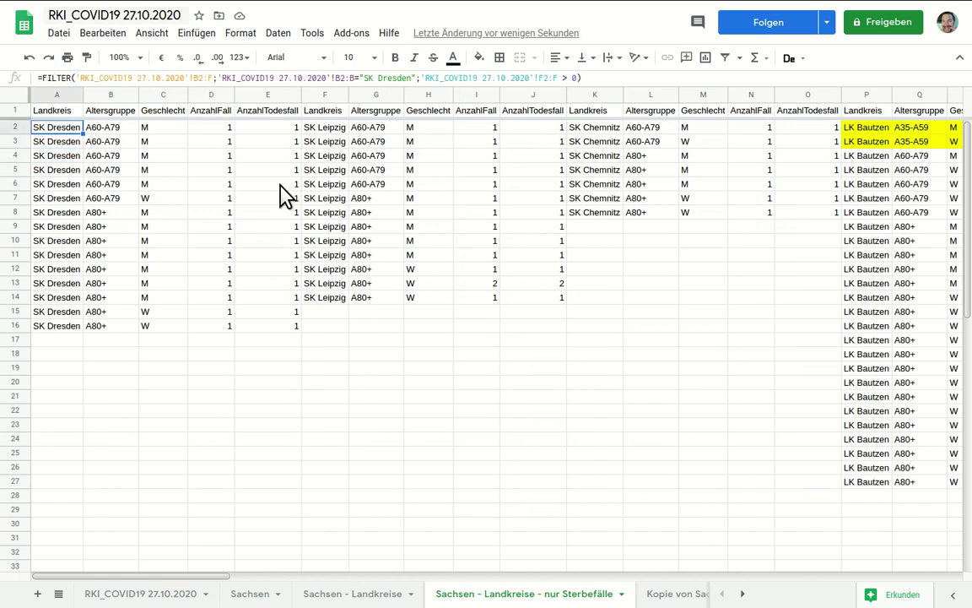
- Review the age groups of the deaths in SK Dresden, SK Leipzig and SK Chemnitz along row 2
key(Right)
key(Right)
key(Right)
key(Right)
key(Right)
key(Right)
key(Right)
key(Right)
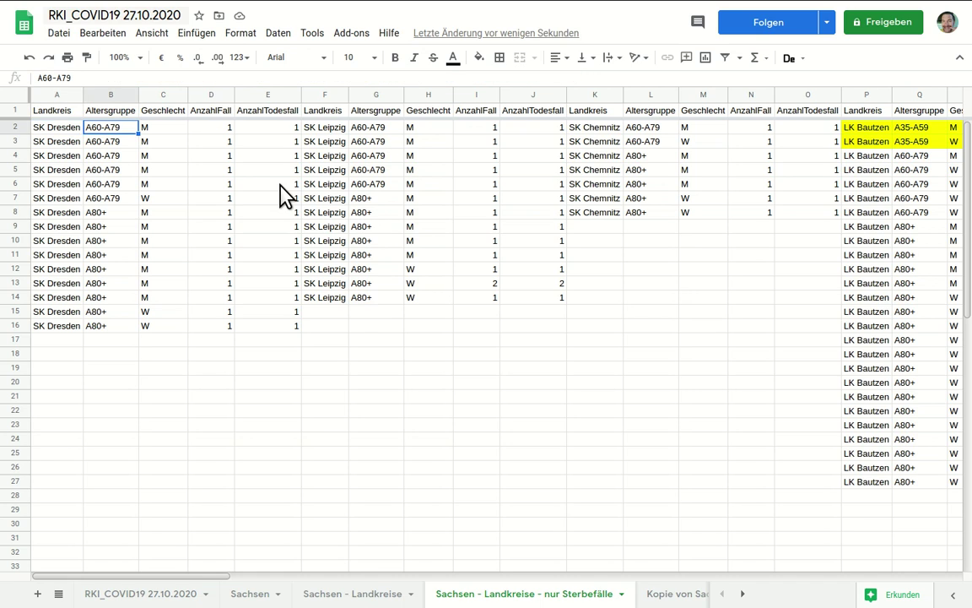
key(Right)
key(Right)
key(Right)
key(Right)
key(Right)
key(Right)
key(Right)
key(Right)
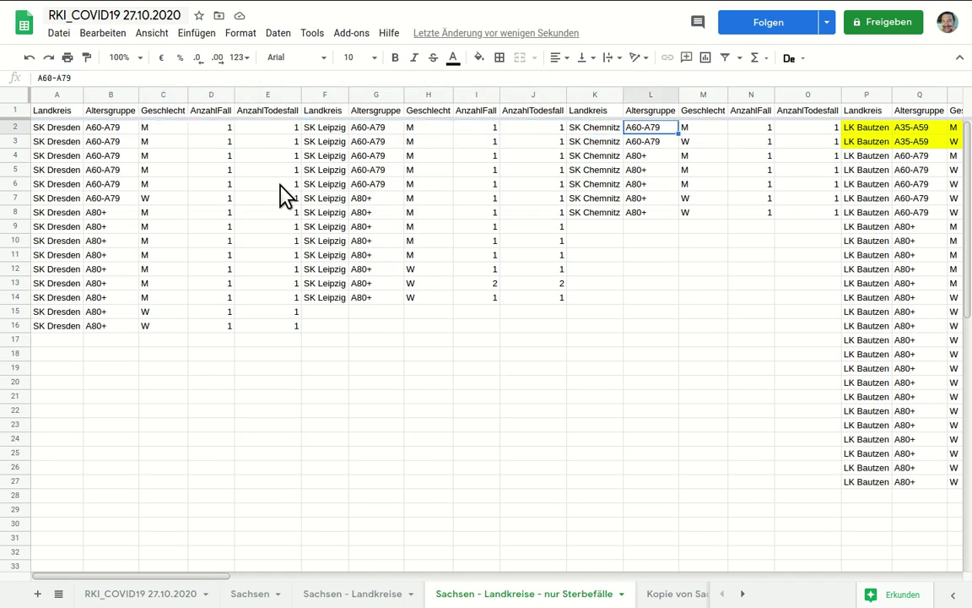
- Examine the highlighted A35-A59 death records of LK Bautzen and LK Meißen
key(Right)
key(Right)
key(Right)
key(Right)
key(Right)
key(Right)
key(Right)
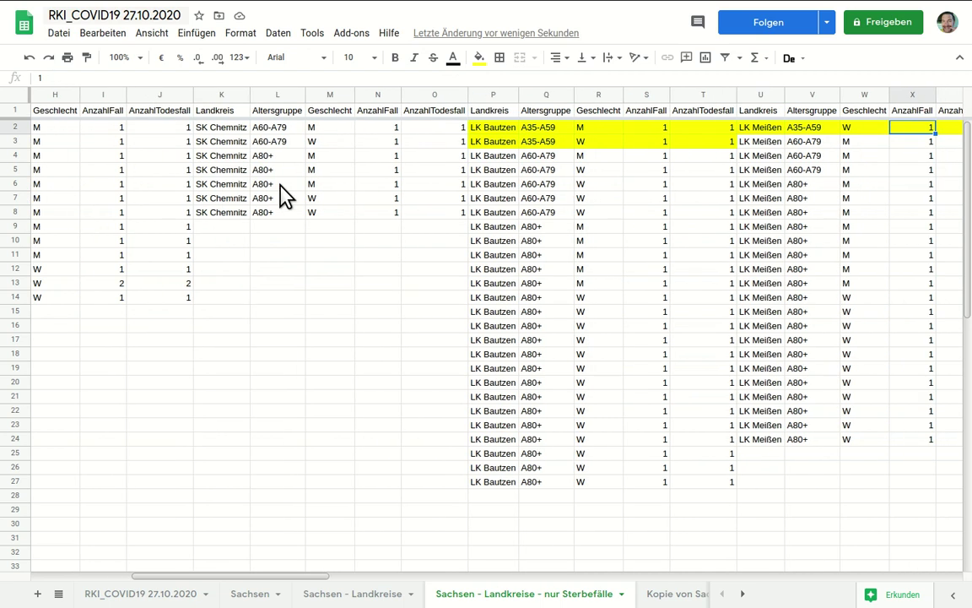
key(Right)
key(Right)
key(Right)
key(Right)
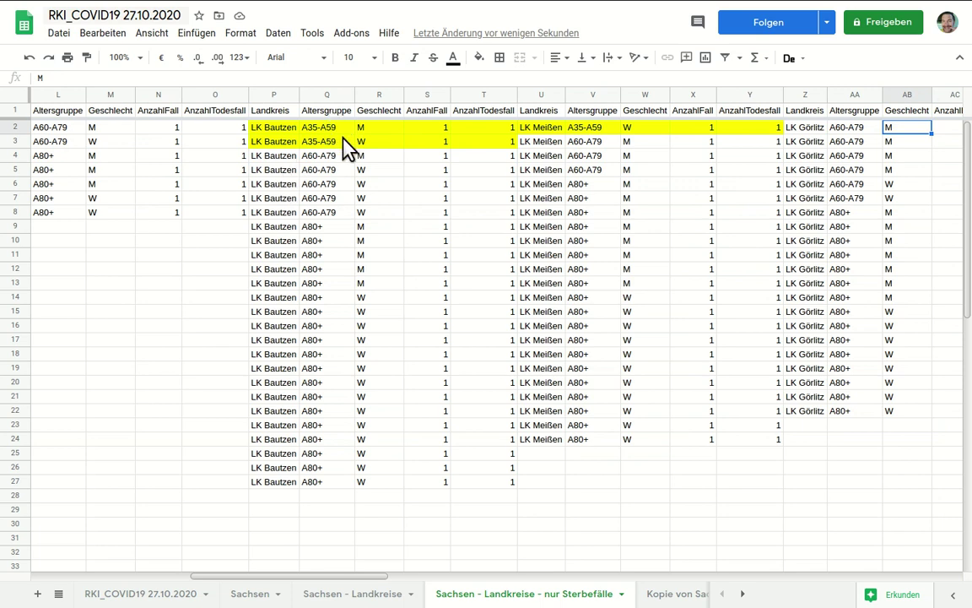
- Review the age groups of the deaths in LK Görlitz and LK Leipzig
key(Right)
key(Right)
key(Right)
key(Right)
key(Right)
key(Right)
key(Right)
key(Right)
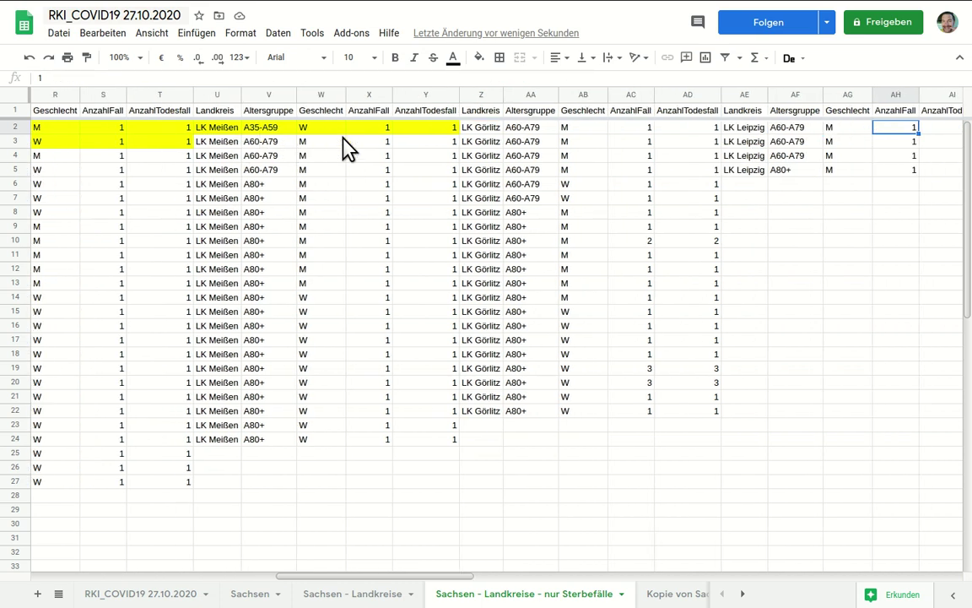
- Review the death records of LK Nordsachsen, LK Sächsische Schweiz-Osterzgebirge and LK Erzgebirgskreis by age group
key(Right)
key(Right)
key(Right)
key(Right)
key(Right)
key(Right)
key(Right)
key(Right)
key(Right)
key(Right)
key(Right)
key(Right)
key(Right)
key(Right)
key(Right)
key(Right)
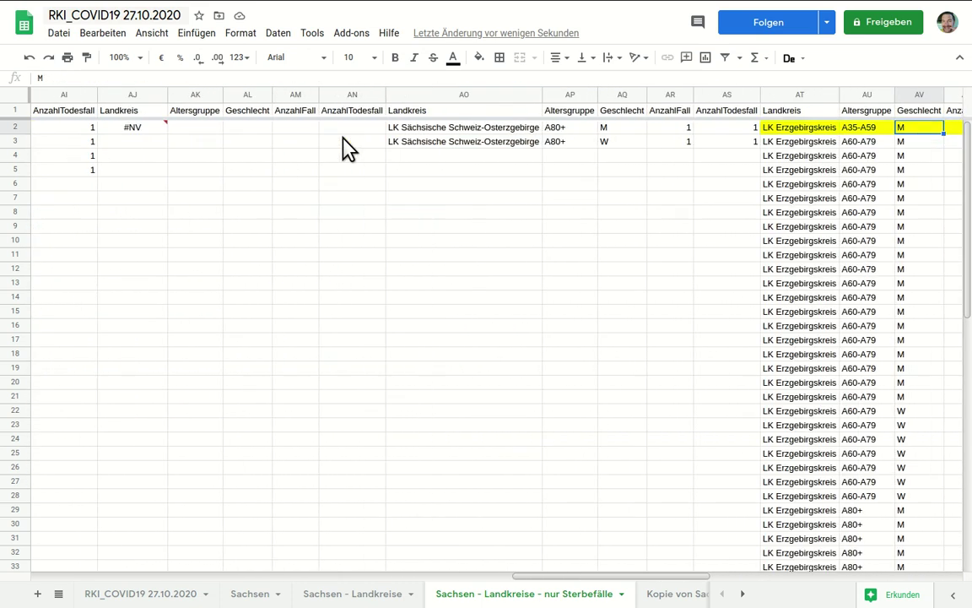
- Examine LK Mittelsachsen's highlighted A35-A59 death record and continue to LK Vogtlandkreis's first record in BD2
key(Right)
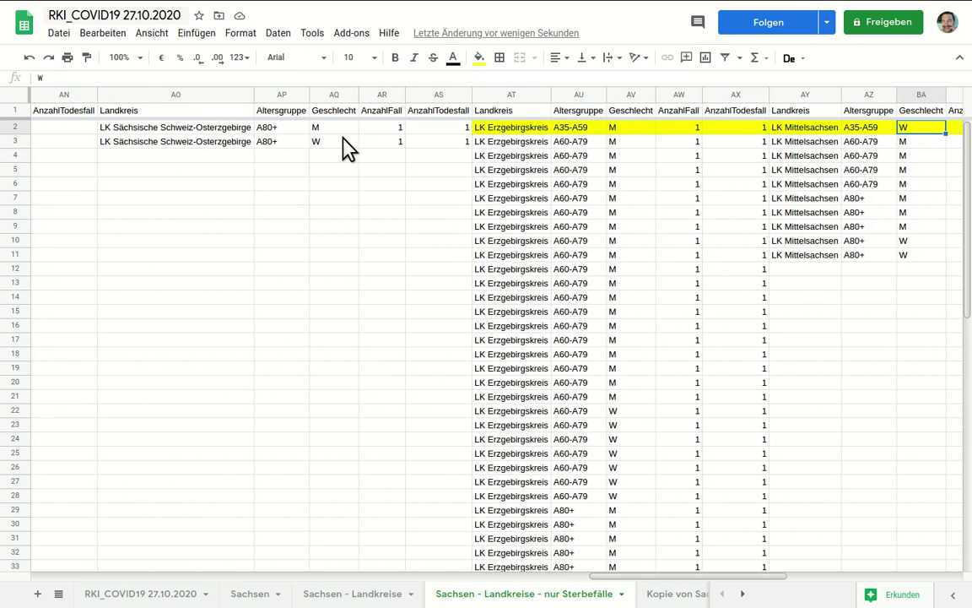
key(Right)
key(Right)
key(Right)
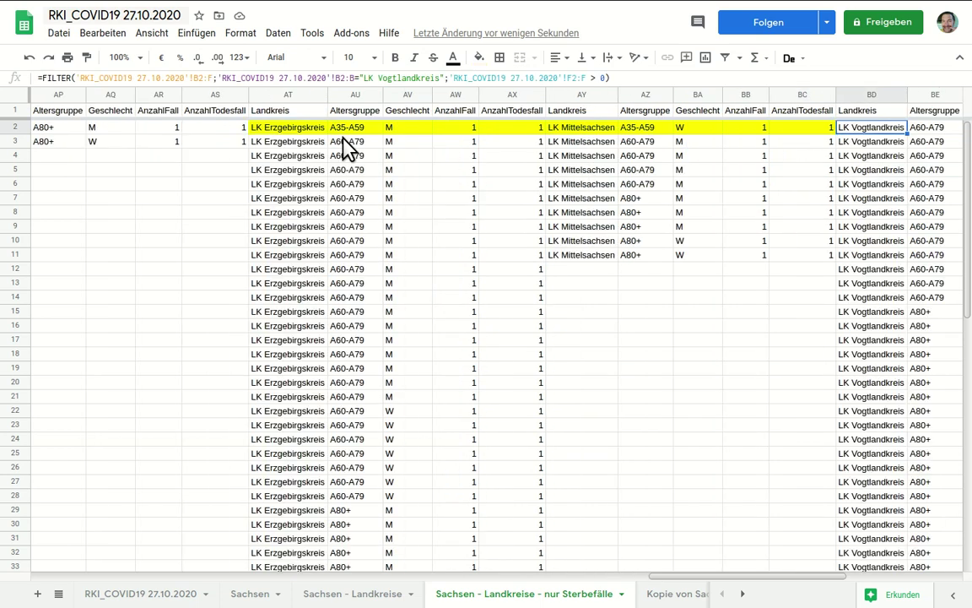
- Review the age groups of the deaths in LK Vogtlandkreis and LK Zwickau up to BM2
key(Right)
key(Right)
key(Right)
key(Right)
key(Right)
key(Right)
key(Right)
key(Right)
key(Right)
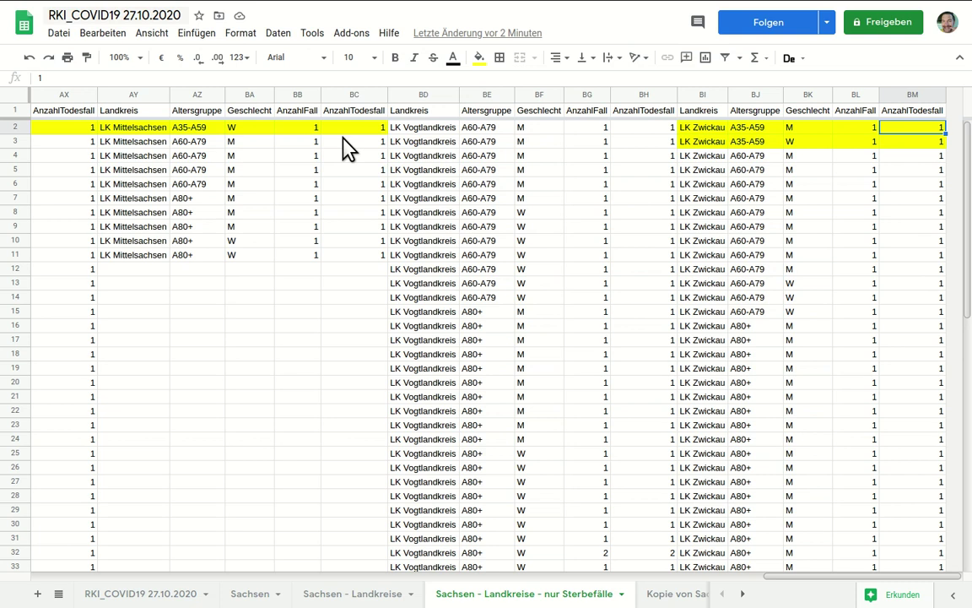
key(F11)
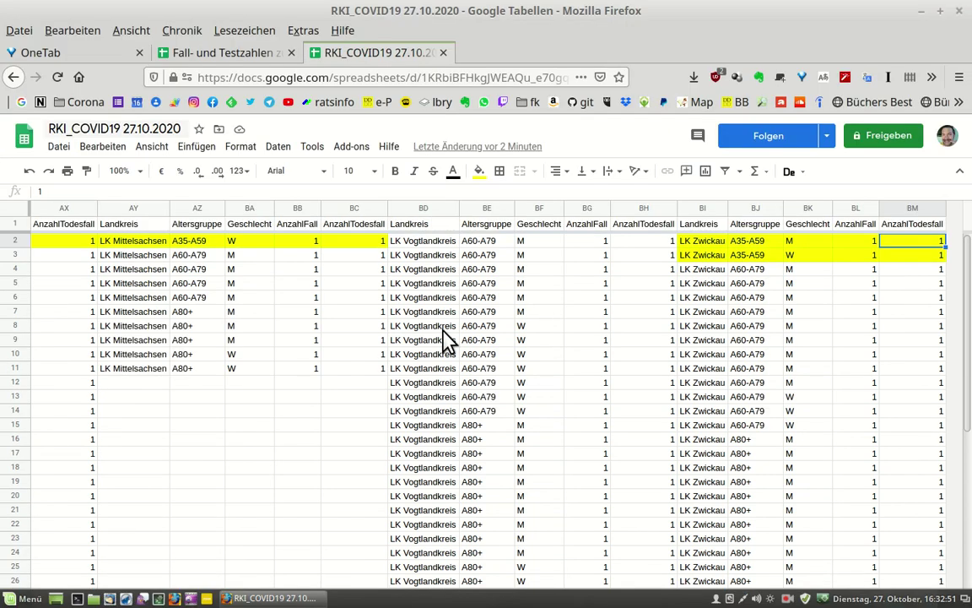
click(787, 597)
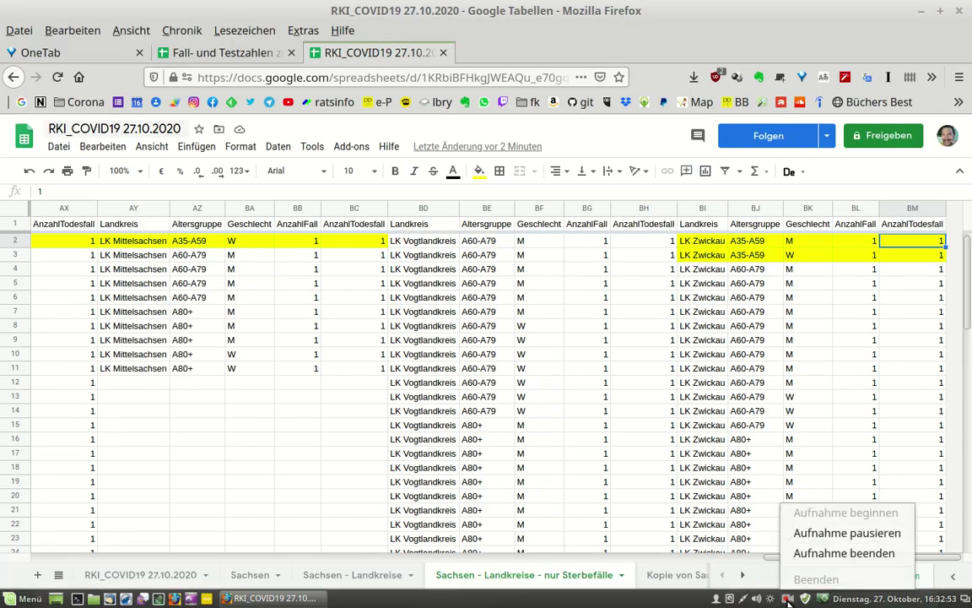